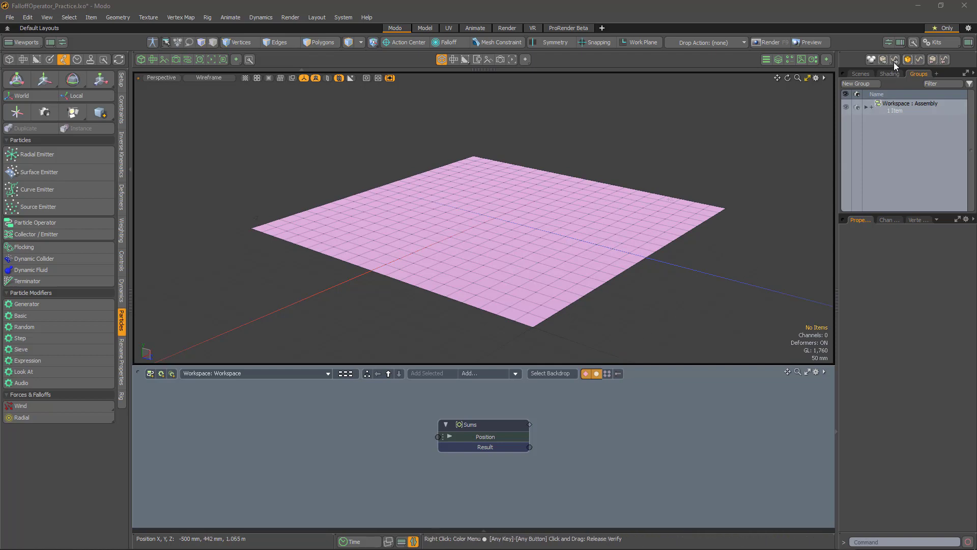
Show the Mesh Operations list in a new right-side panel.
left_click(889, 42)
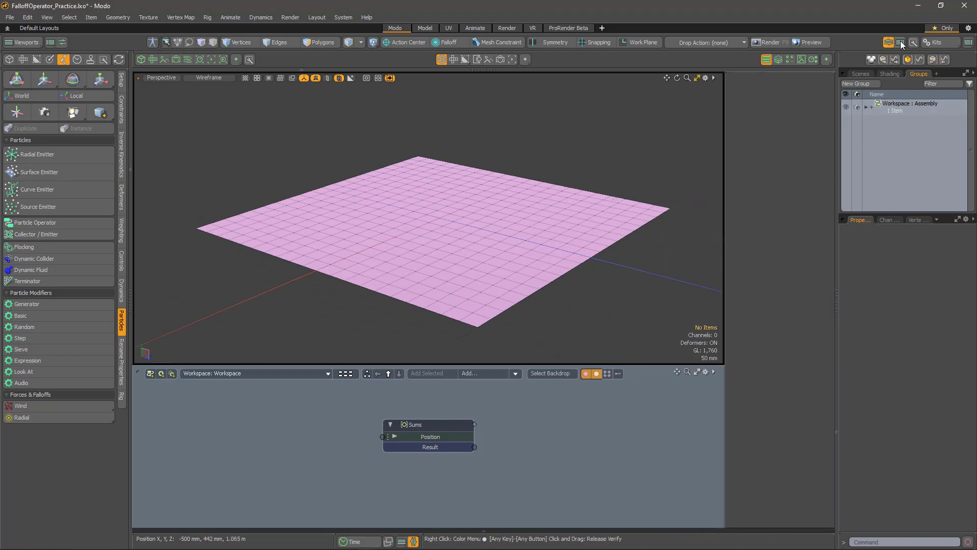
left_click(900, 43)
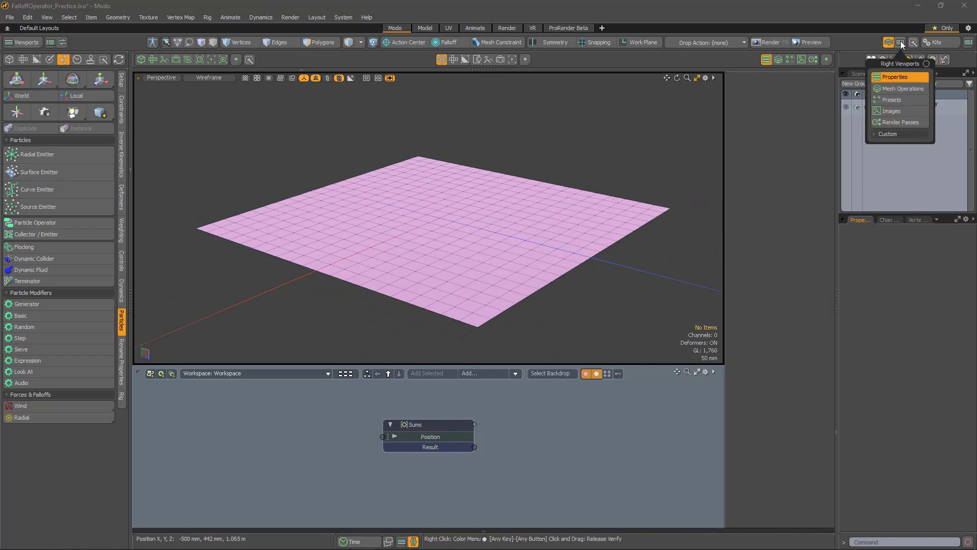
left_click(898, 88)
Add a Push deformation above Cube with Distance 300 mm, lifting the plane.
left_click(773, 126)
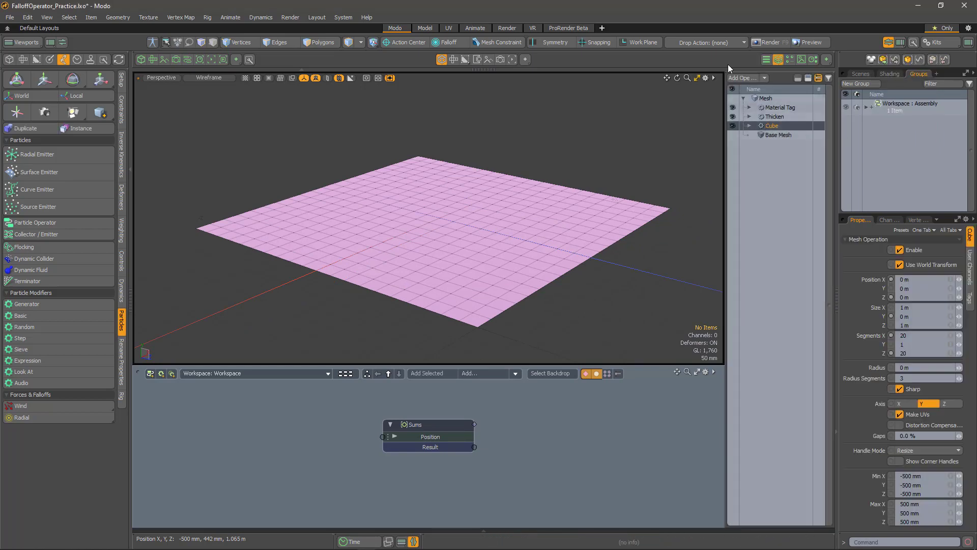
left_click(743, 80)
type("push")
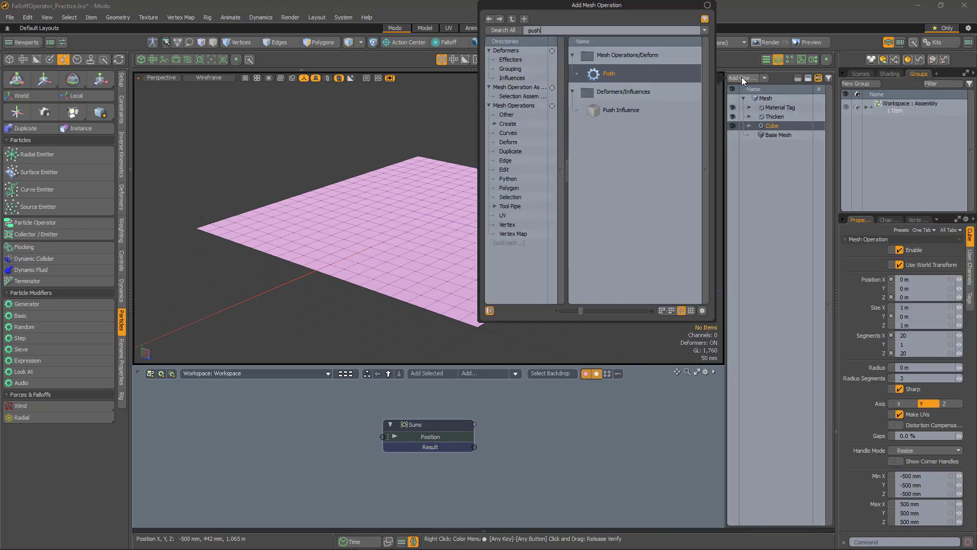
double_click(606, 75)
mouse_move(891, 294)
left_mouse_down()
mouse_move(970, 294)
mouse_move(895, 309)
left_mouse_up()
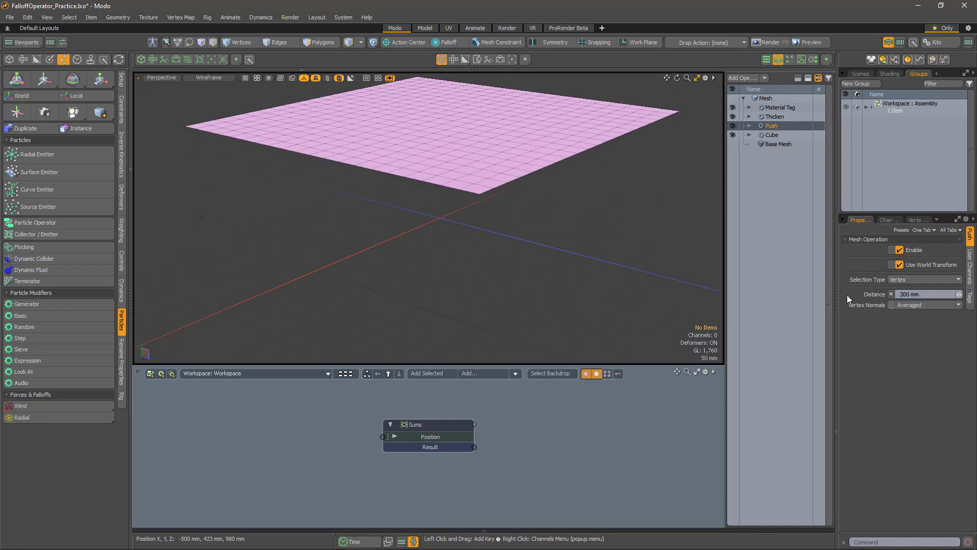
Expand Push's Tool Pipe and begin adding an operation to it.
left_click(749, 125)
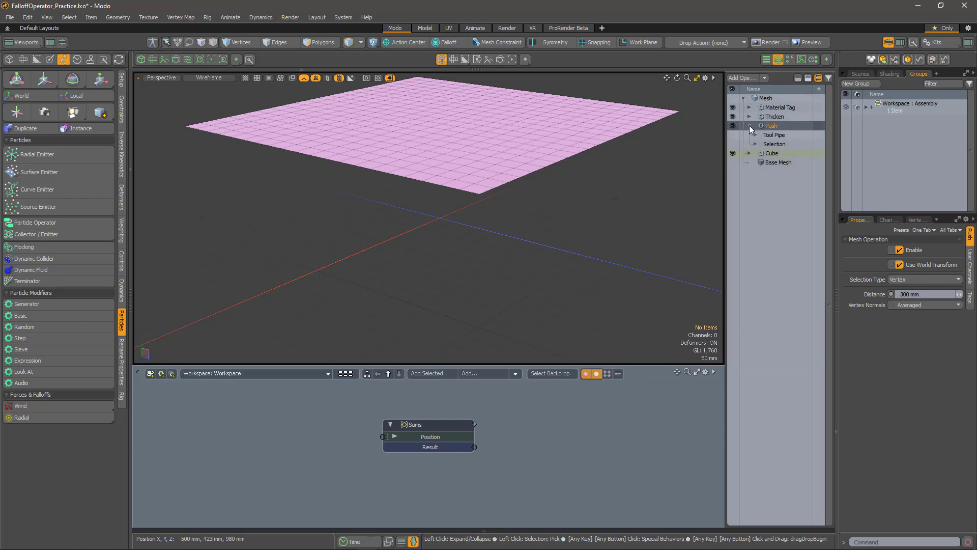
left_click(755, 135)
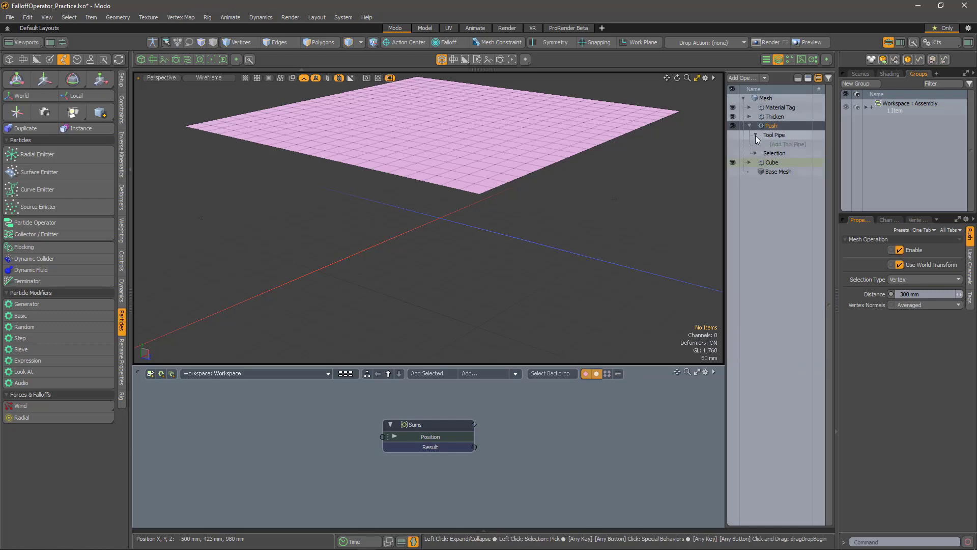
left_click(784, 144)
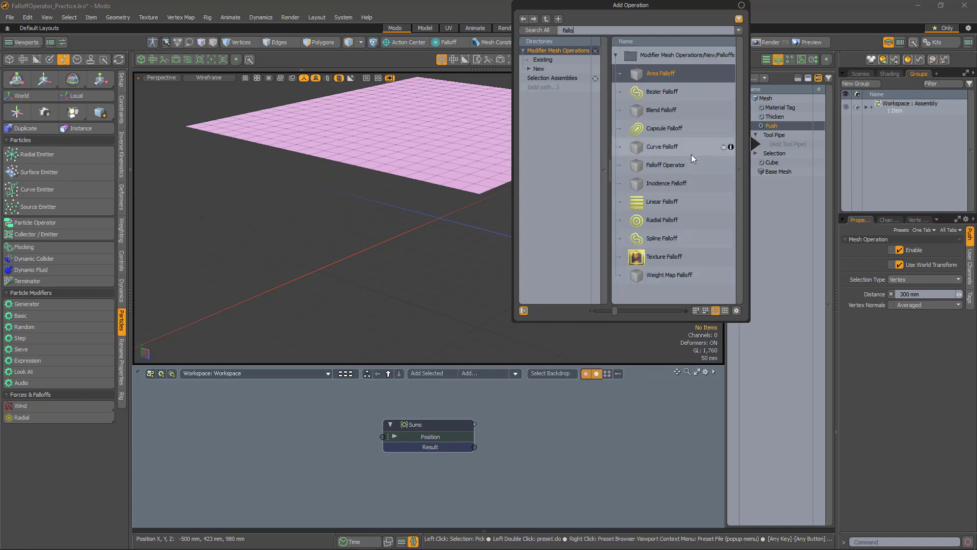
Add a Falloff Operator to Push's tool pipe, drop it into the schematic, and give it Position XYZ.
double_click(661, 164)
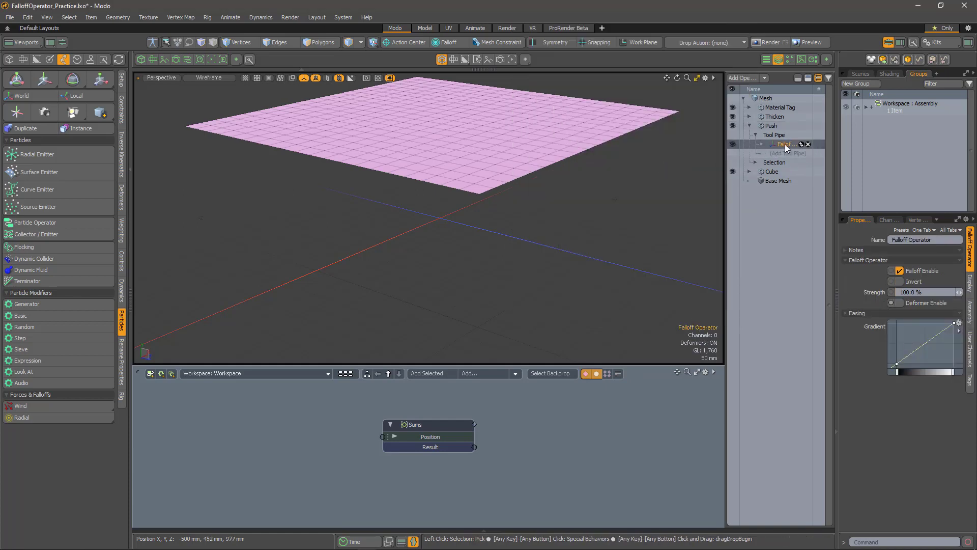
left_click_drag(784, 145, 262, 427)
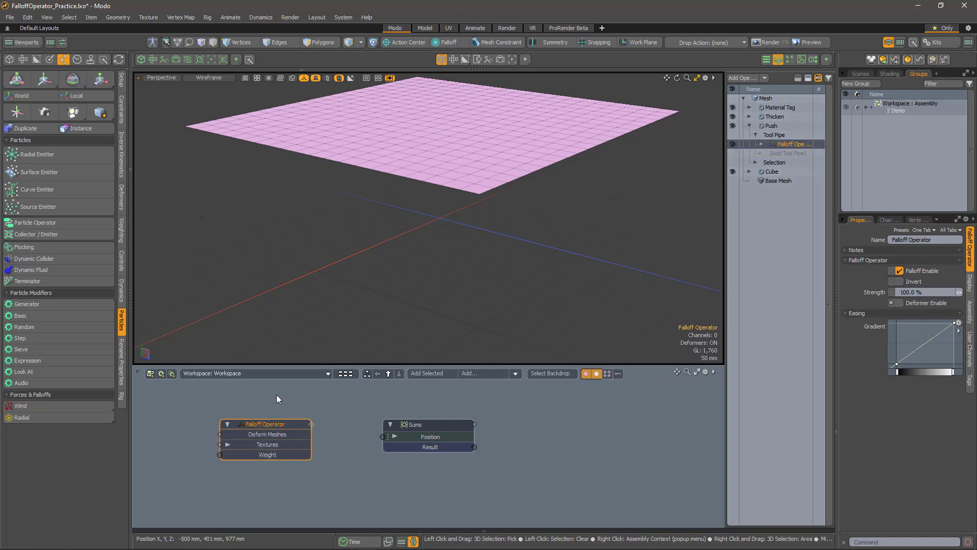
right_click(273, 424)
mouse_move(274, 426)
mouse_move(276, 403)
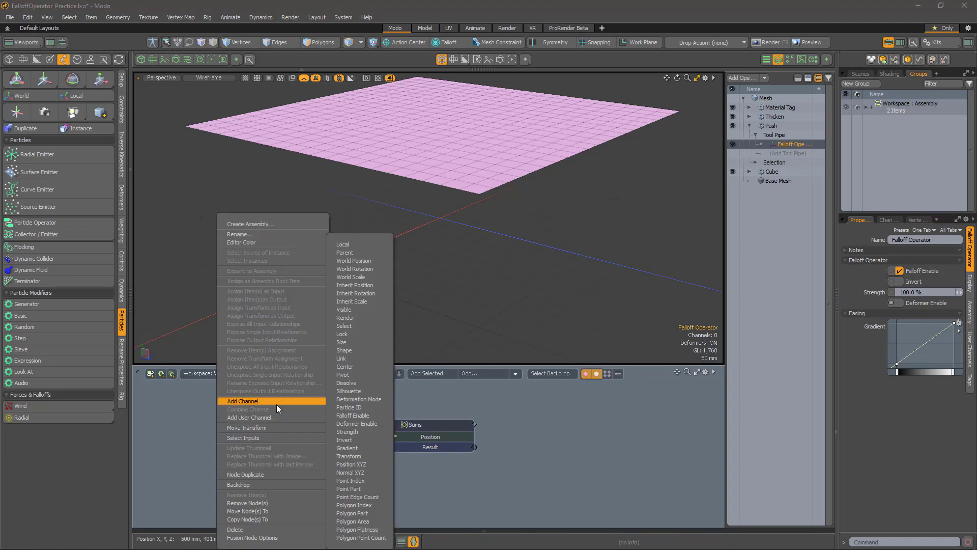
left_click(360, 465)
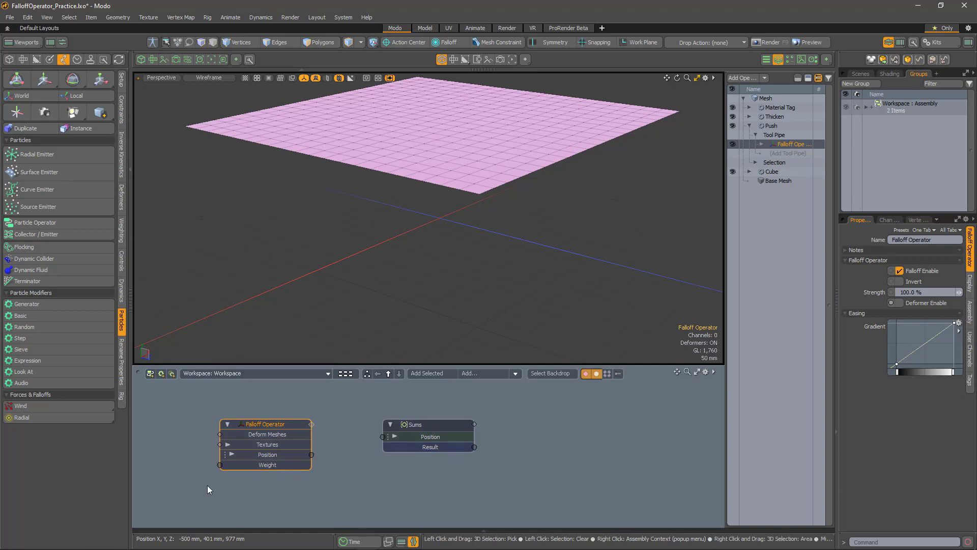
right_click(263, 466)
Separate Weight, then route Falloff Position into Sums Position and Sums Result into Weight.
left_click(278, 429)
left_click_drag(343, 438, 556, 428)
left_click(447, 504)
left_click_drag(312, 454, 383, 438)
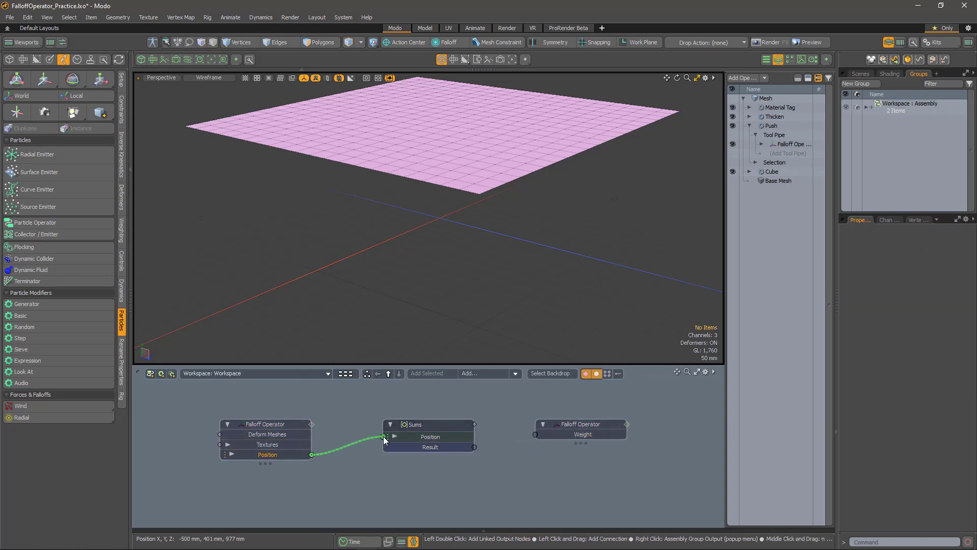
left_click_drag(475, 448, 535, 435)
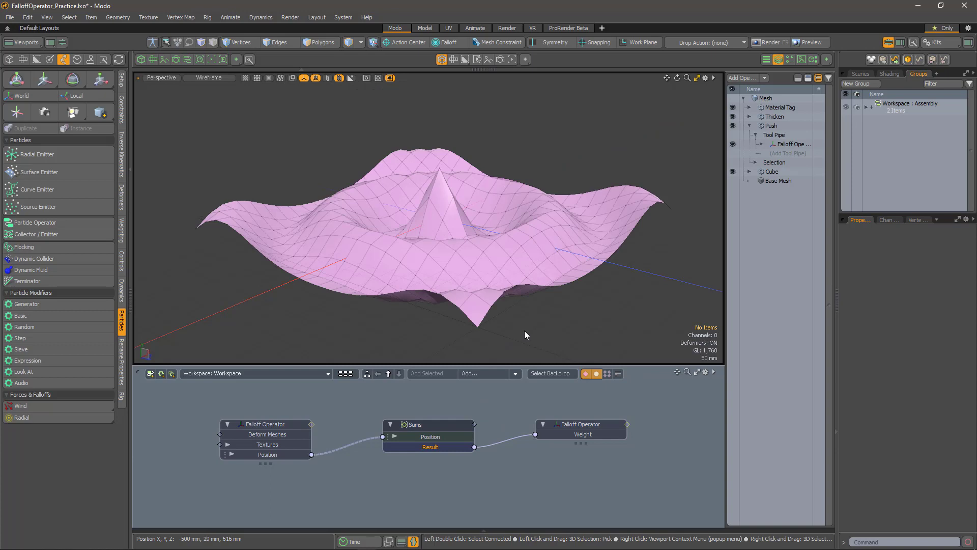
mouse_move(524, 331)
left_mouse_down("alt")
mouse_move(534, 284)
mouse_move(403, 316)
mouse_move(368, 299)
left_mouse_up("alt")
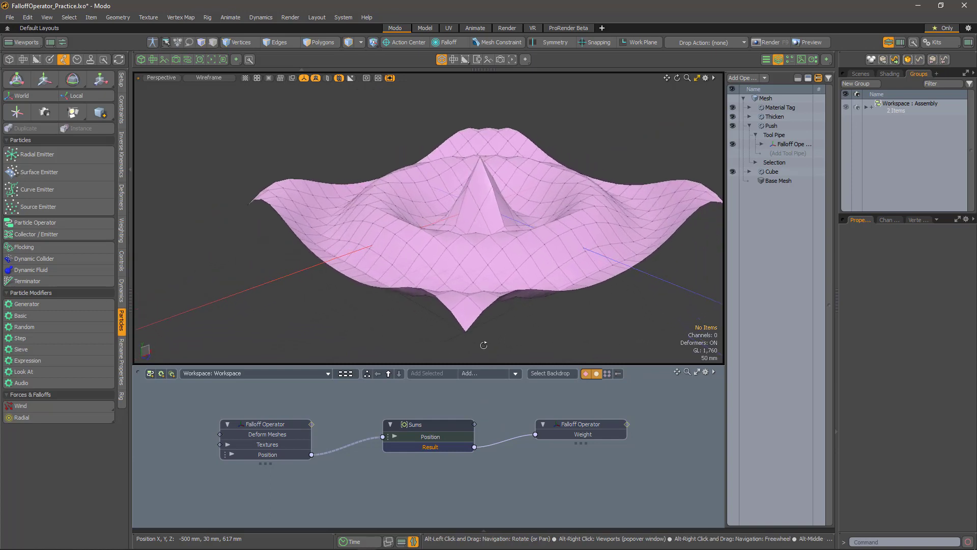
left_click_drag(491, 339, 537, 295, "alt")
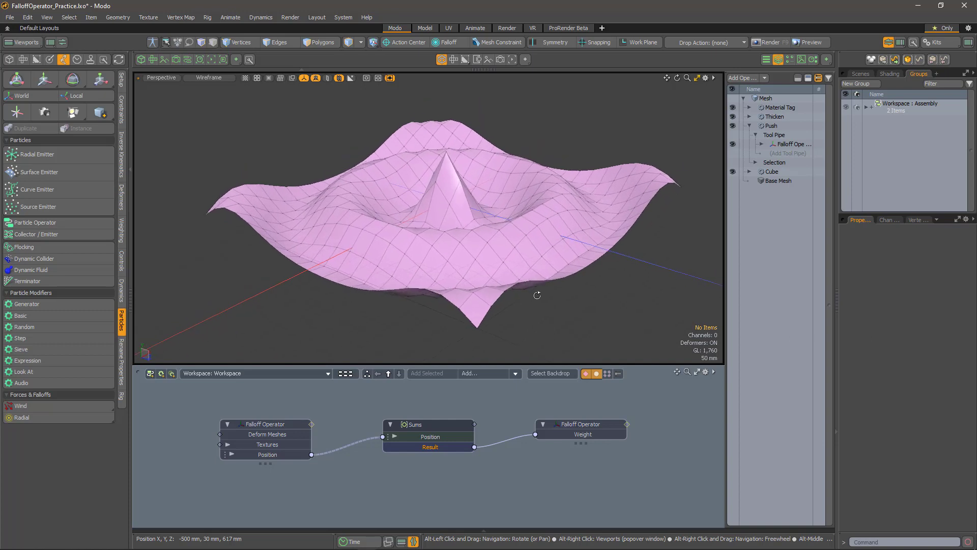
Add a Selection Operator : Vertex to Push's Selection and place it in the schematic.
left_click(756, 163)
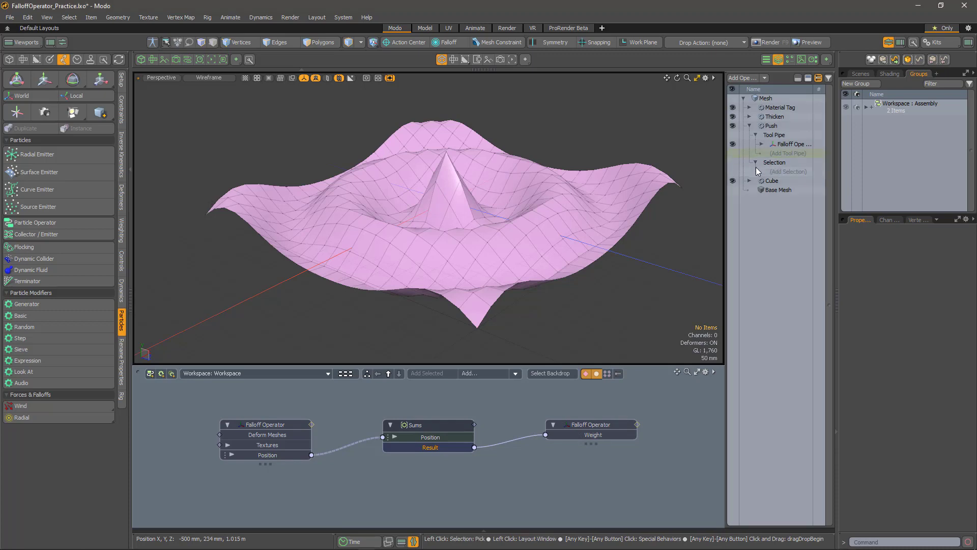
left_click(786, 173)
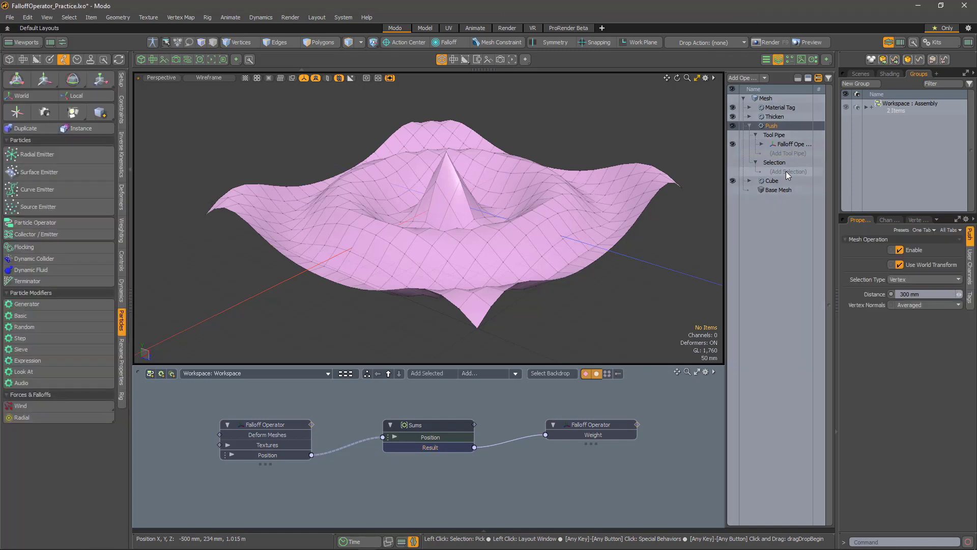
left_click(788, 173)
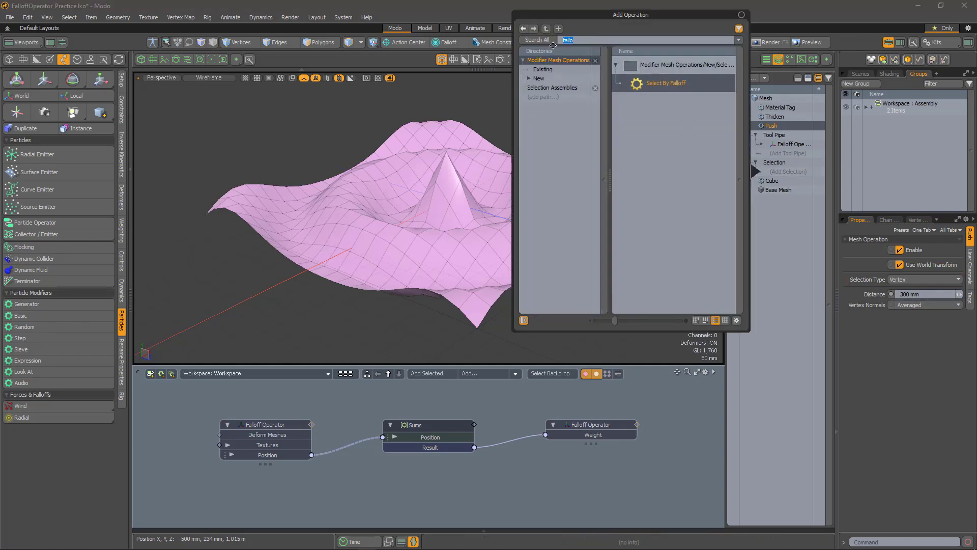
type("selectio")
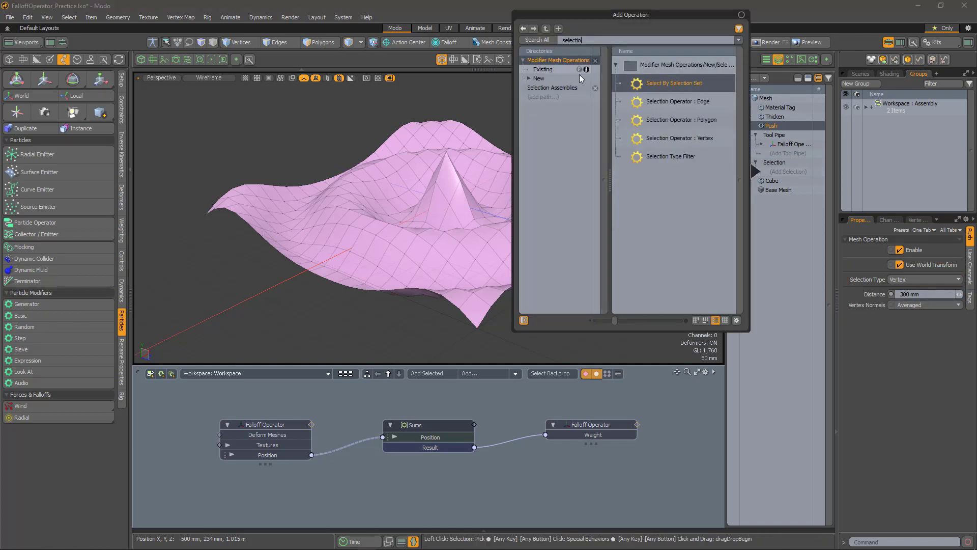
double_click(668, 138)
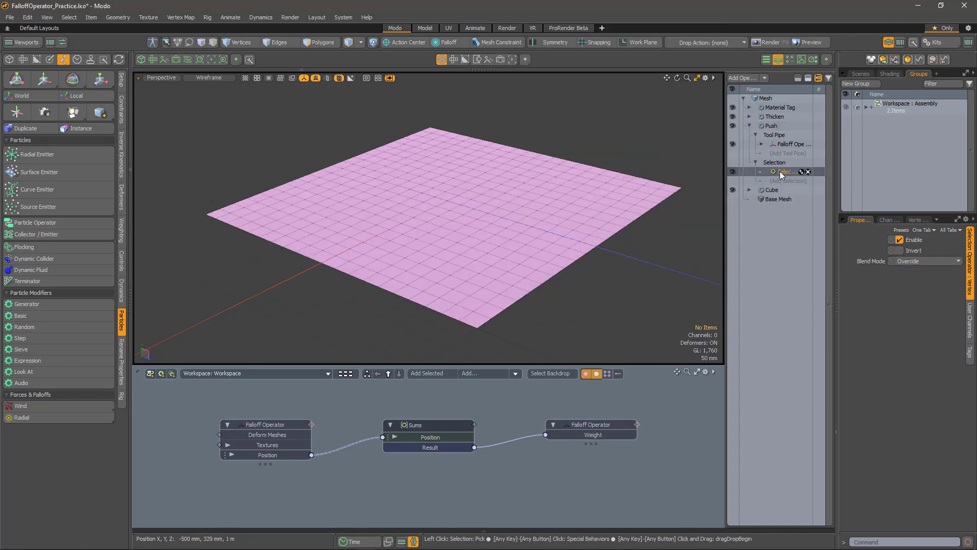
left_click_drag(791, 172, 290, 486)
Give the Selection Operator node Position XYZ and split its Select channel into a separate node.
right_click(289, 484)
mouse_move(305, 401)
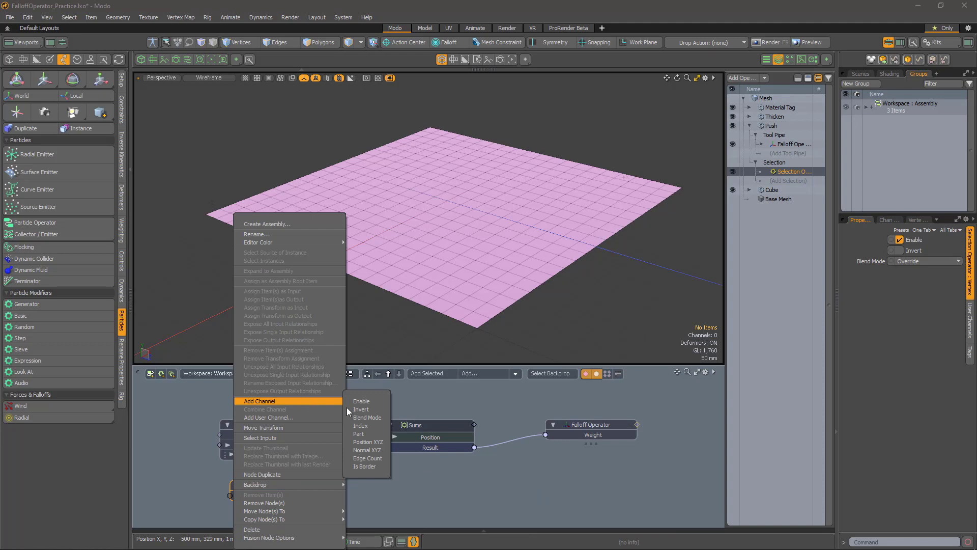
left_click(366, 442)
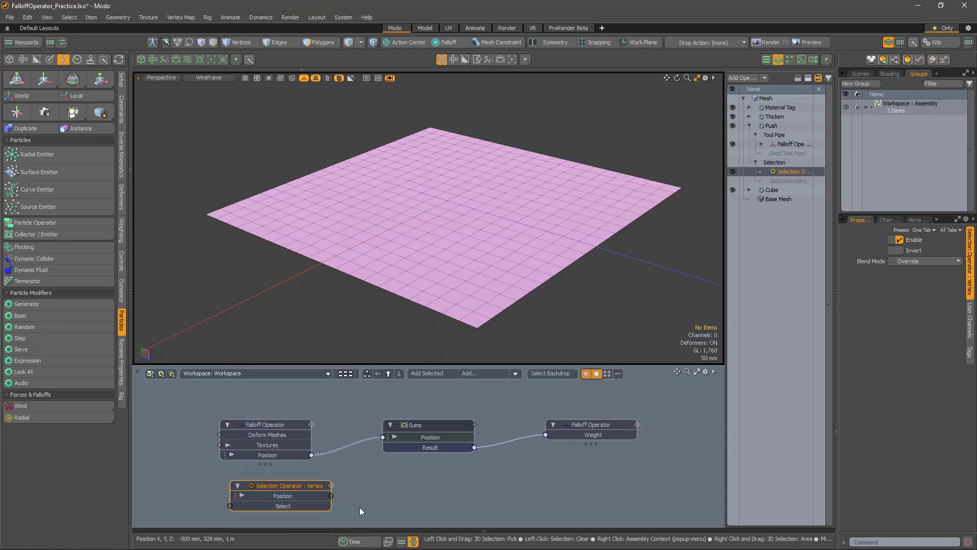
right_click(283, 508)
left_click(270, 416)
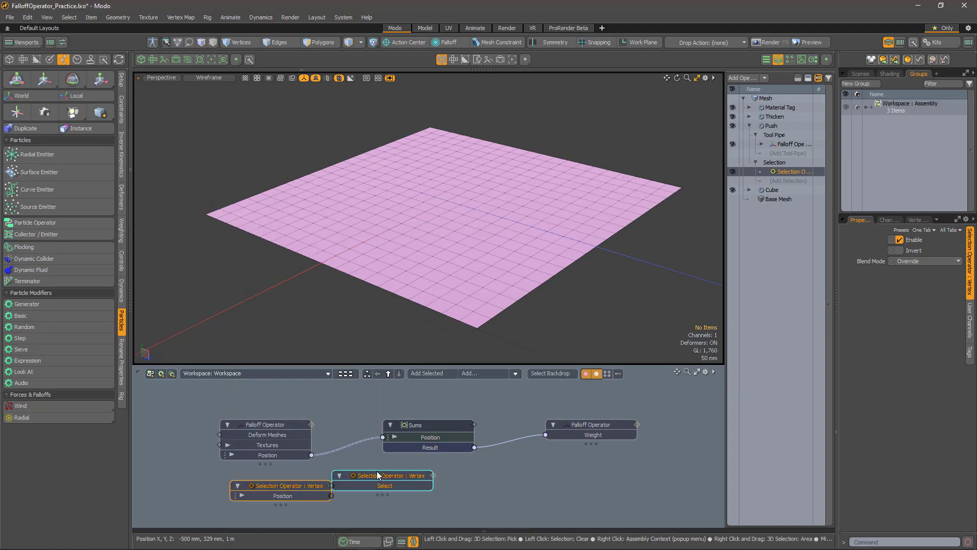
left_click_drag(377, 484, 652, 488)
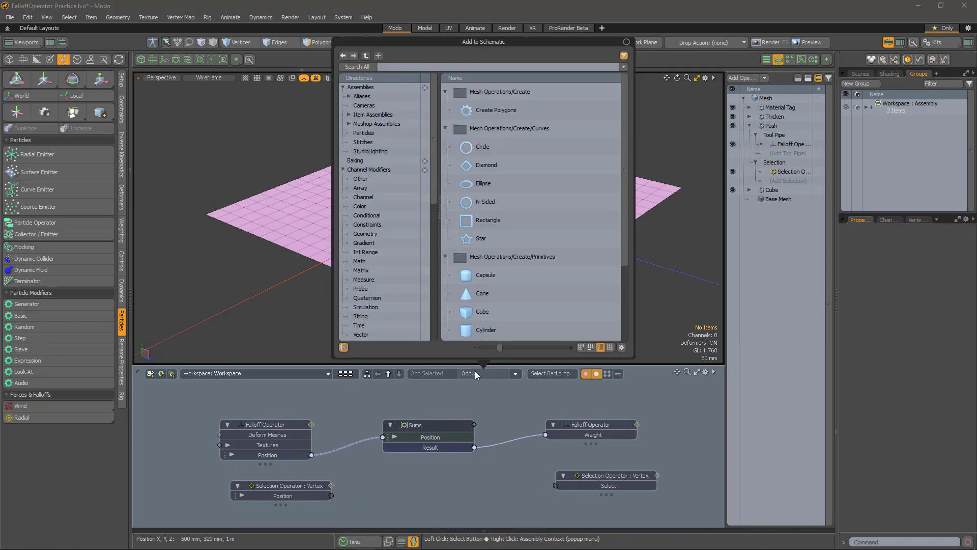
Add an A is greater than B logic node to the schematic.
left_click(475, 373)
type("greater")
double_click(504, 110)
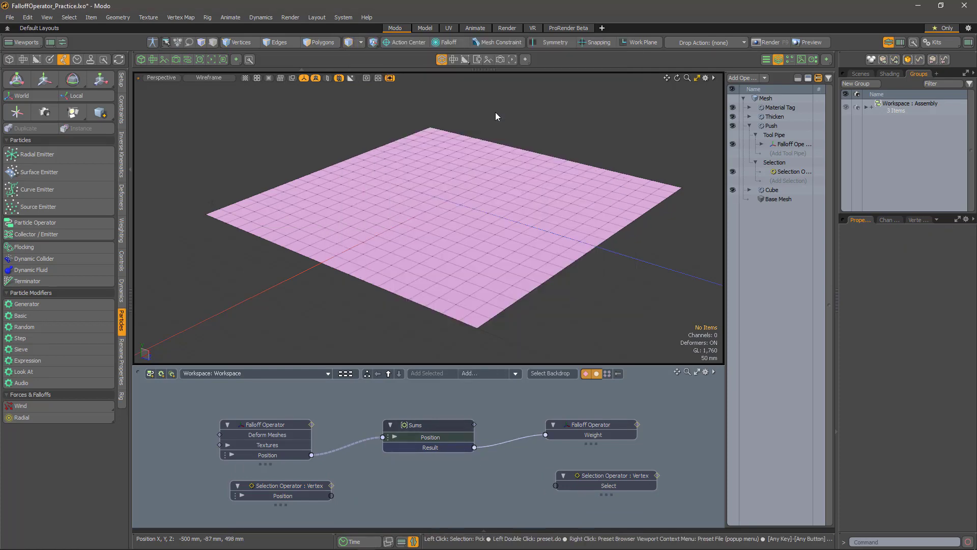
left_click_drag(501, 415, 459, 477)
Wire Position Z into Value A and Result into Select, with Value B at 0.349.
left_click(242, 496)
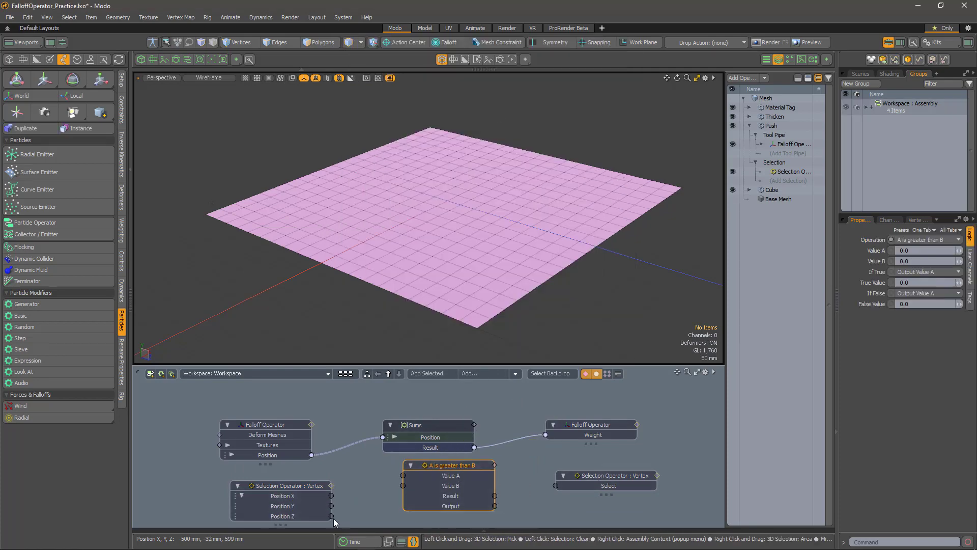
left_click_drag(332, 516, 403, 476)
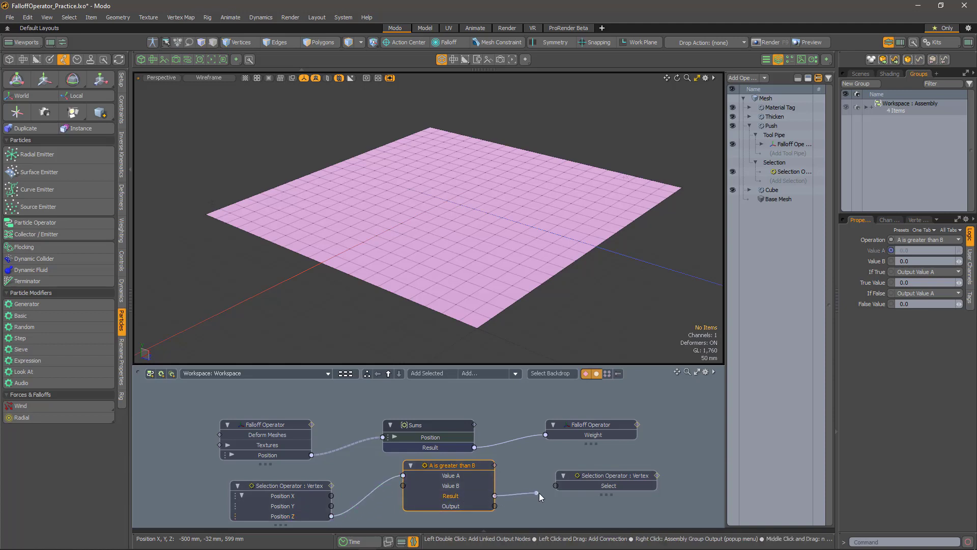
left_click_drag(544, 491, 555, 485)
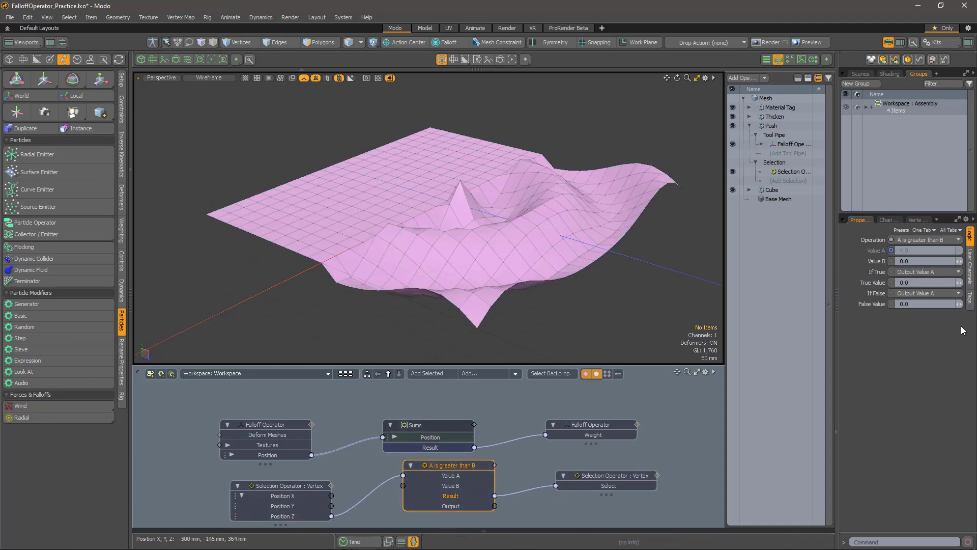
left_click_drag(959, 262, 939, 262)
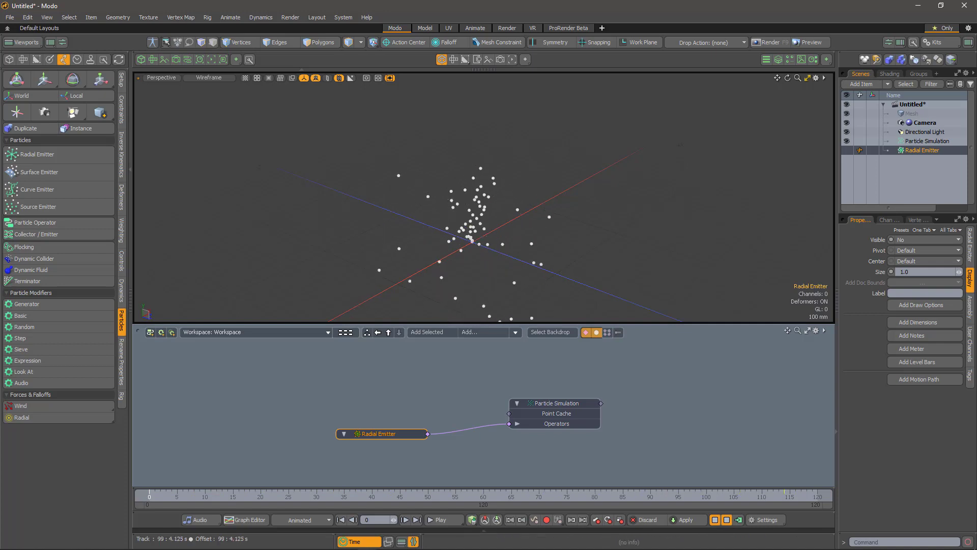
Stop playback, add a Particle Operator linked to the Particle Simulation's Operators, and arrange the nodes.
left_click(727, 521)
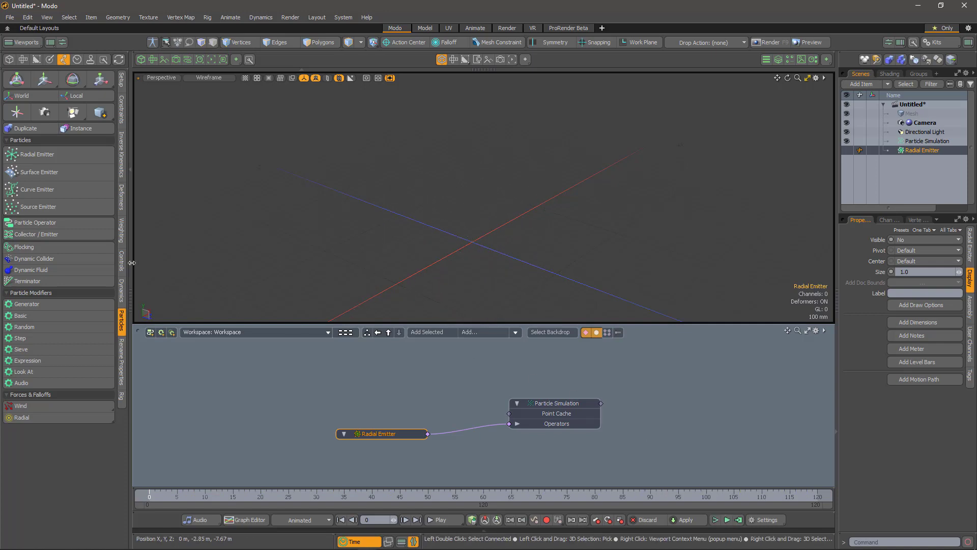
left_click(29, 222)
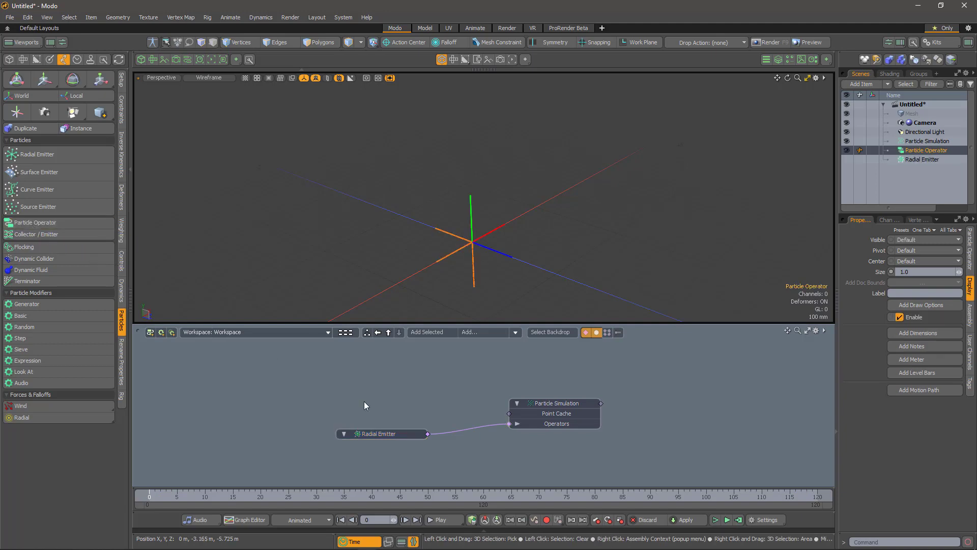
left_click_drag(393, 435, 394, 455)
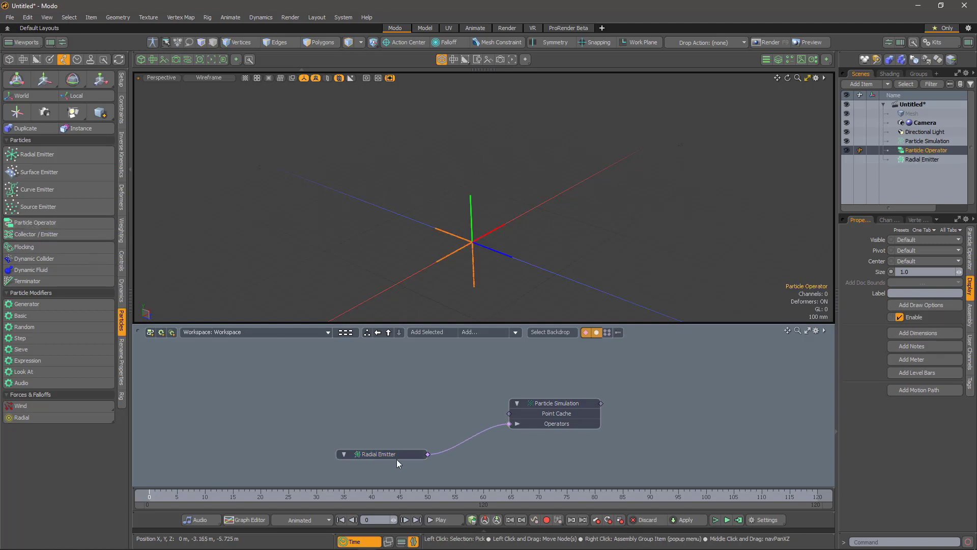
double_click(510, 424)
left_click_drag(466, 387, 398, 358)
left_click_drag(546, 403, 545, 433)
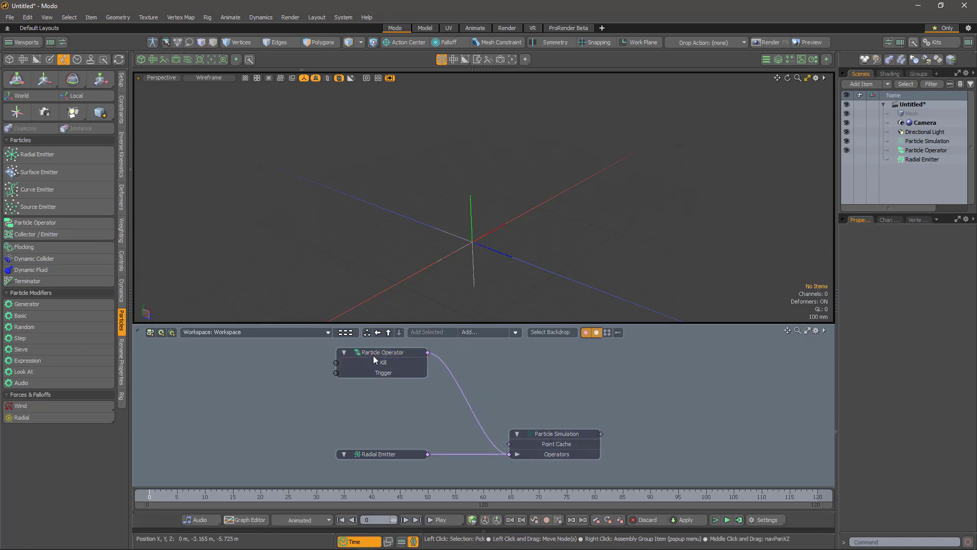
Add Position (Read Only), Velocity (Read Only) and writable Velocity features to the Particle Operator.
left_click(378, 352)
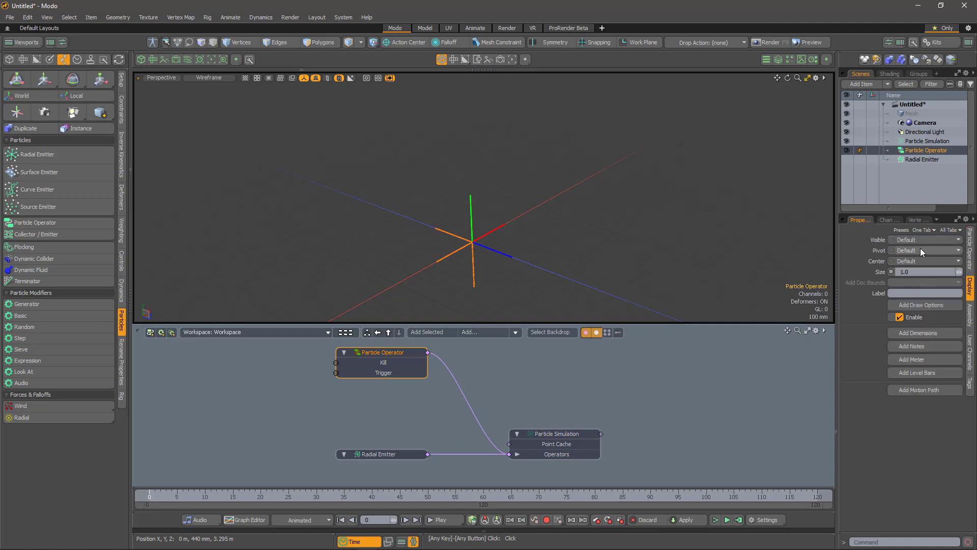
right_click(375, 353)
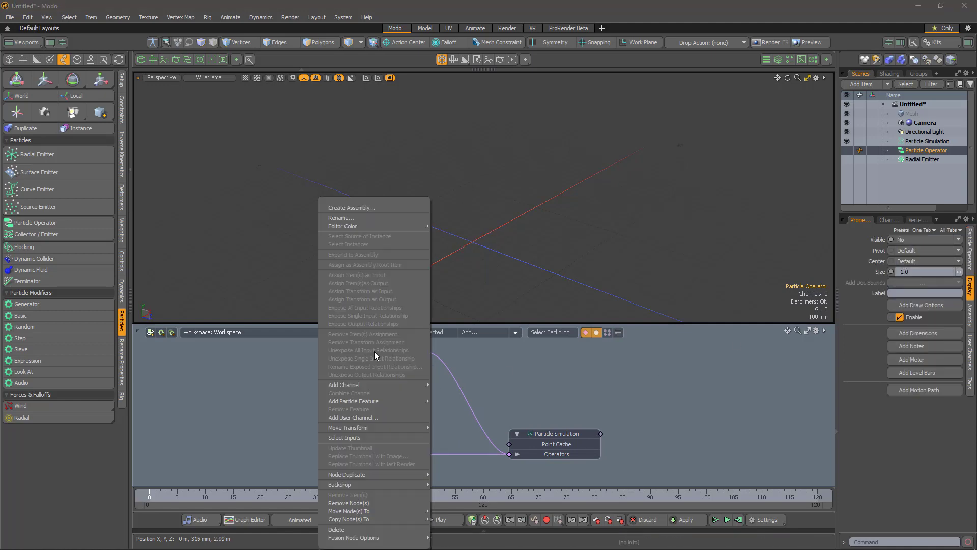
mouse_move(376, 404)
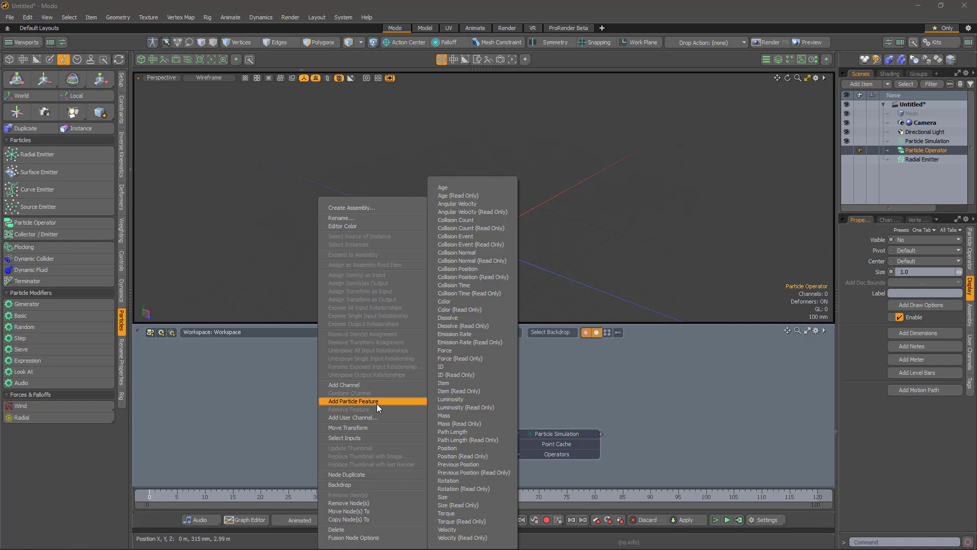
left_click(471, 455)
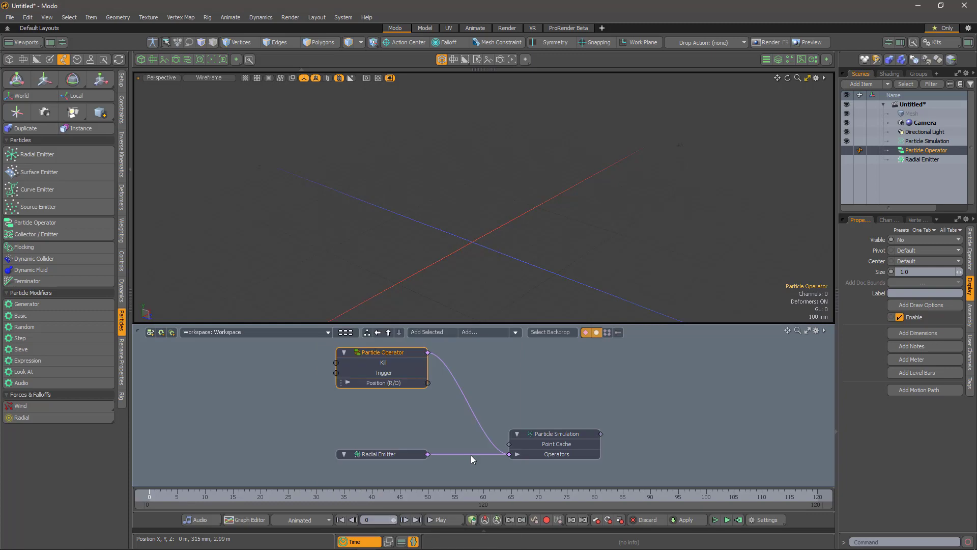
right_click(388, 354)
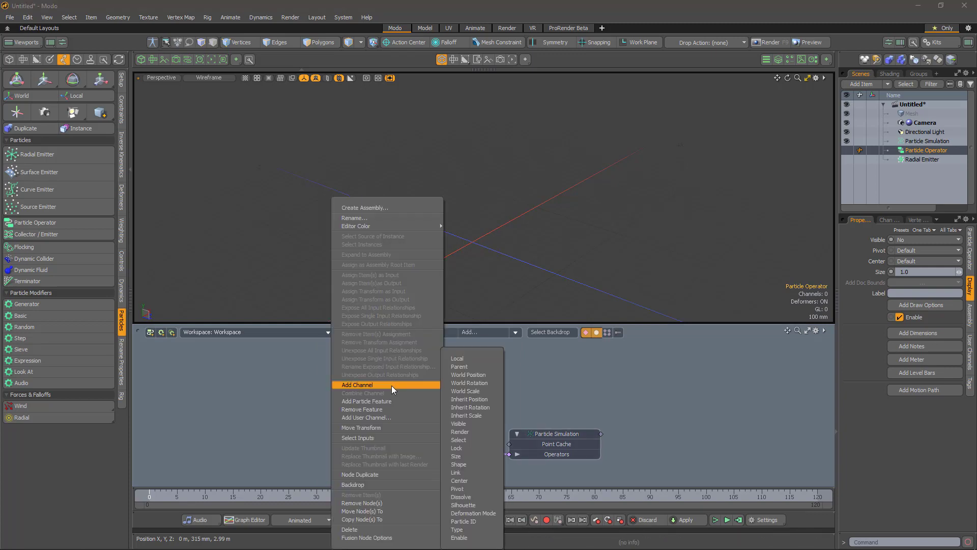
mouse_move(396, 400)
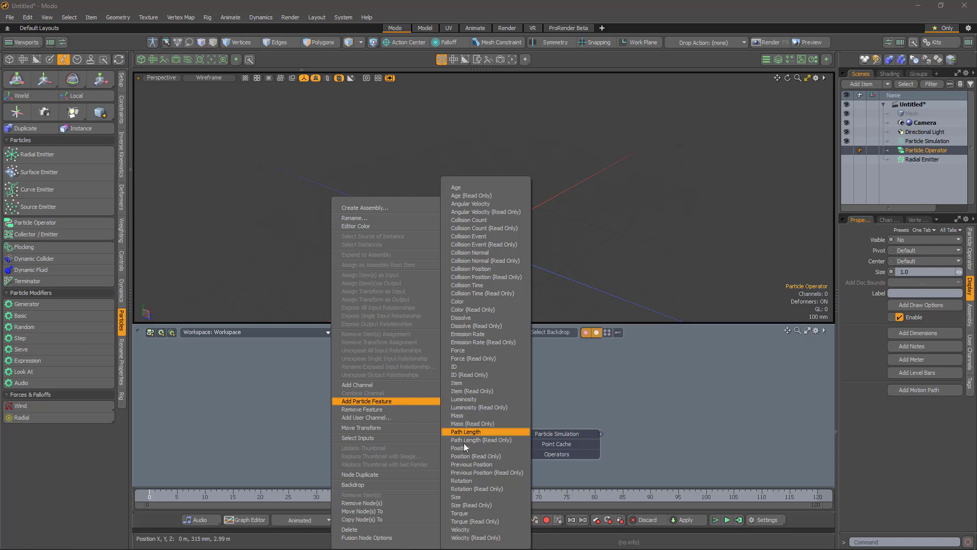
left_click(475, 538)
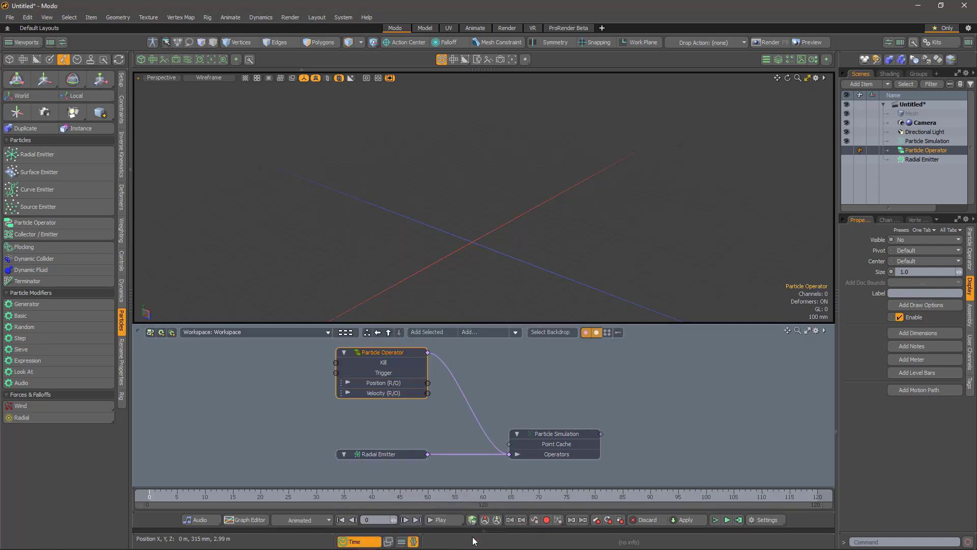
right_click(384, 356)
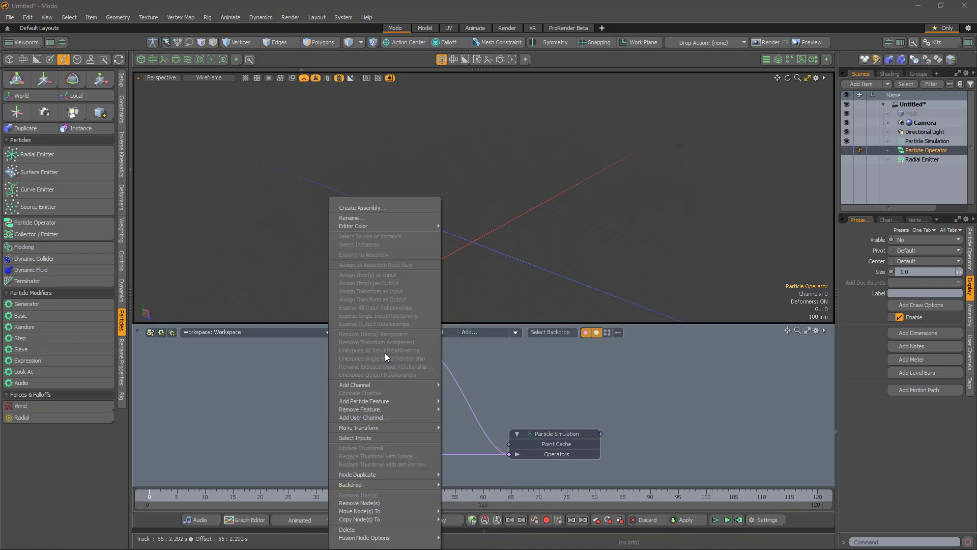
mouse_move(392, 410)
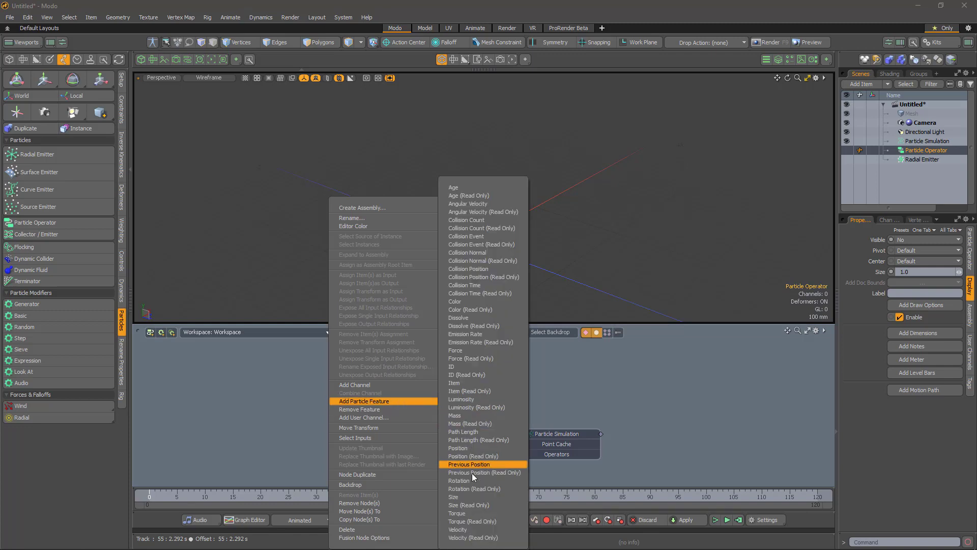
left_click(469, 530)
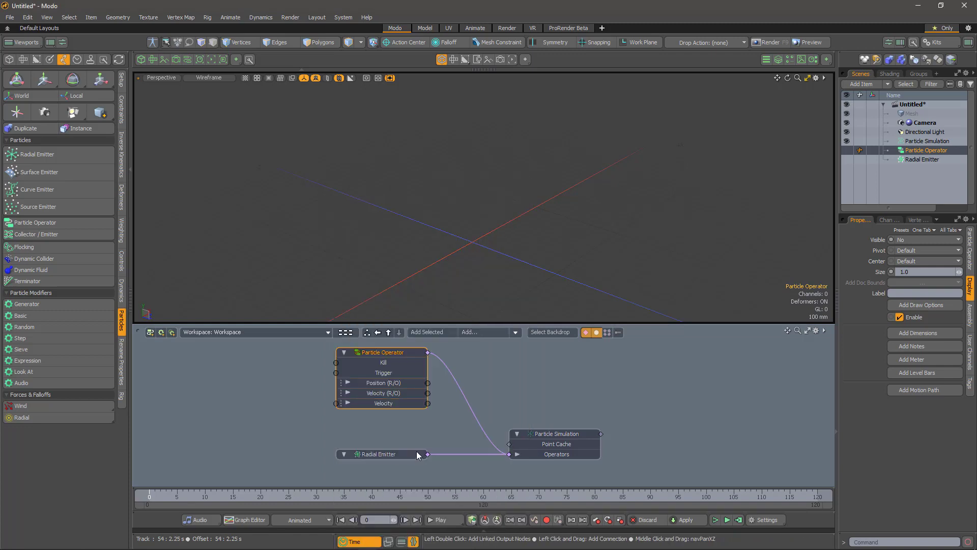
Split the writable Velocity channel into its own node and expand Position (R/O).
right_click(382, 404)
left_click(383, 399)
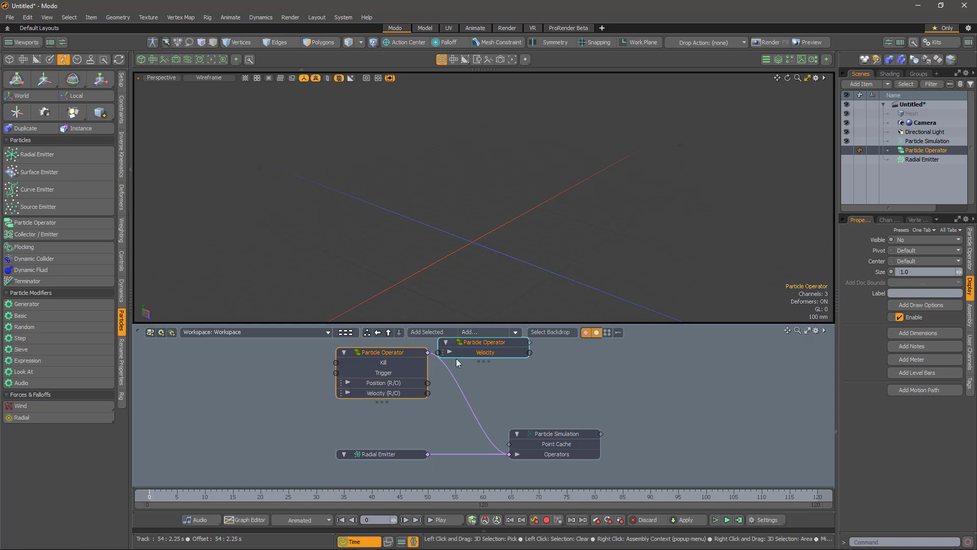
left_click_drag(483, 351, 687, 373)
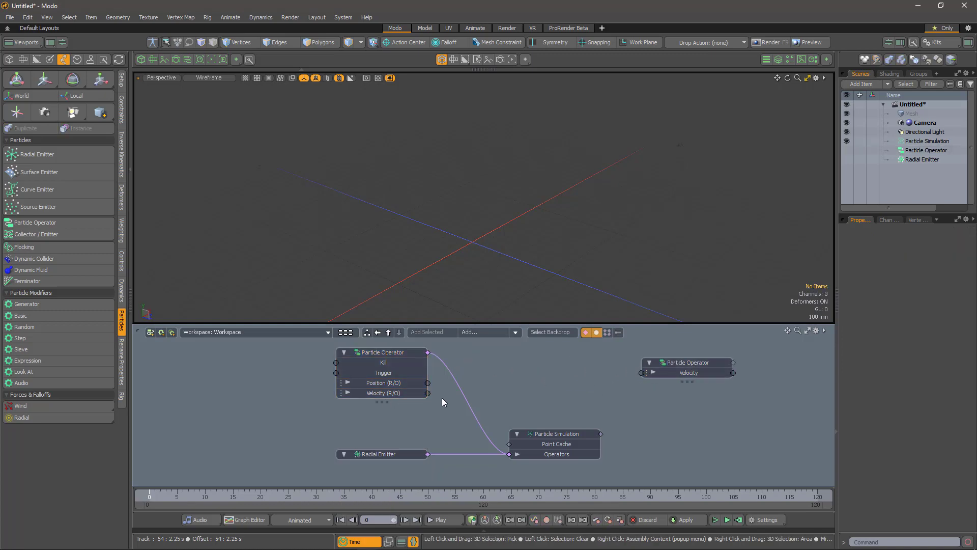
left_click(347, 383)
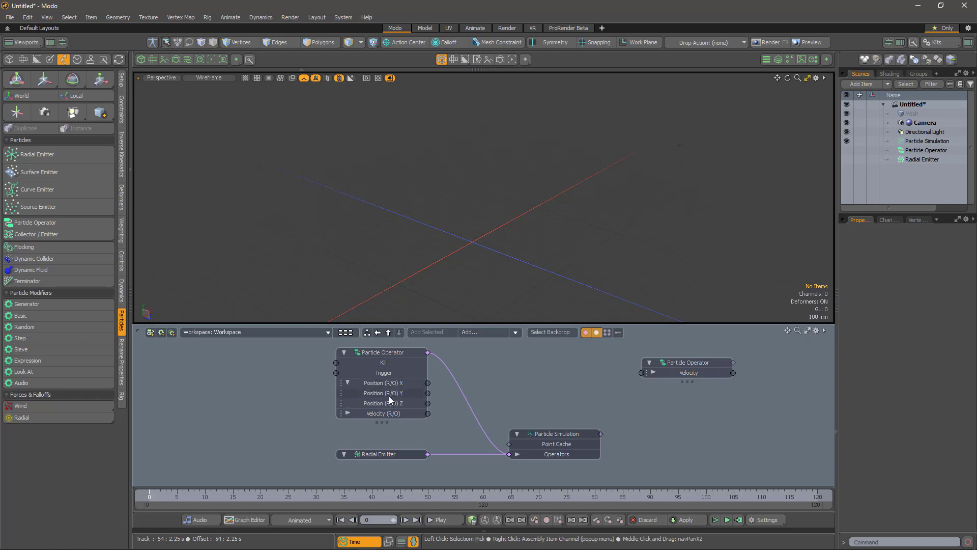
Add an A is less than B node taking Position (R/O) Y as Value A.
left_click(482, 333)
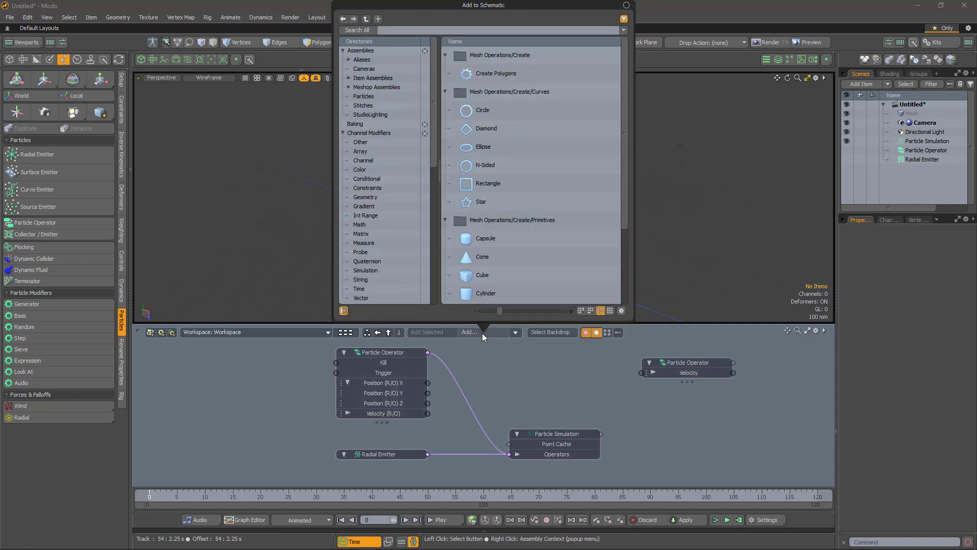
type("less")
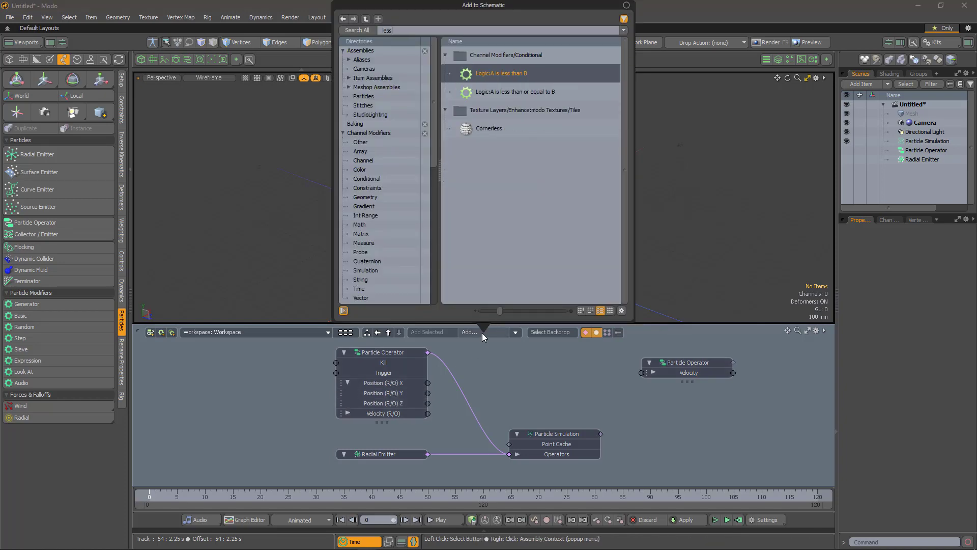
double_click(504, 73)
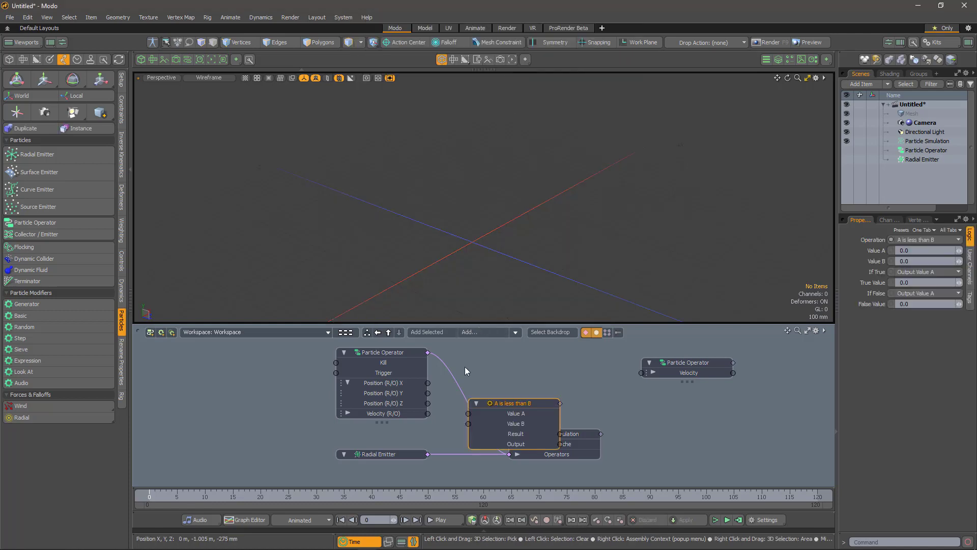
left_click_drag(496, 402, 480, 363)
left_click(348, 382)
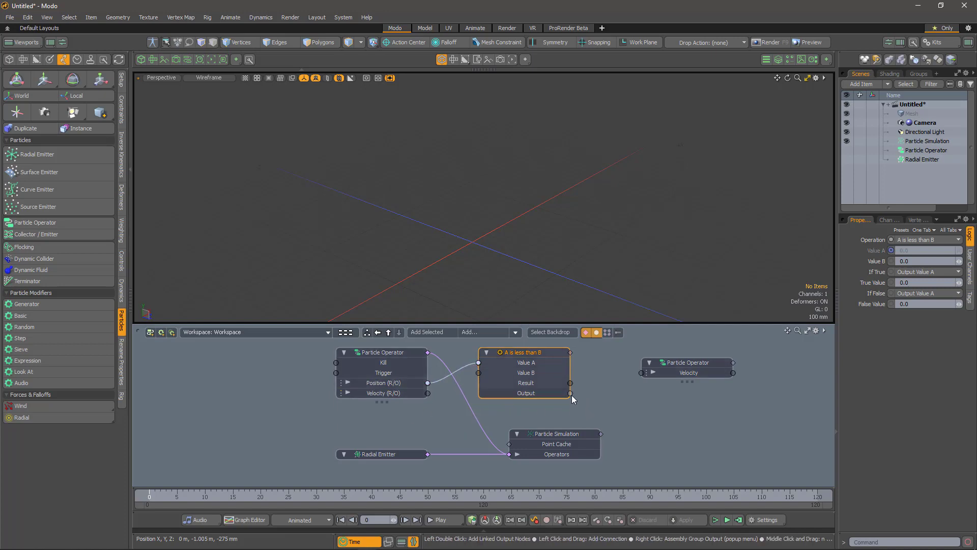
Wire the comparison Output into the Particle Operator's Velocity Y.
left_click_drag(571, 394, 652, 374)
left_click(653, 372)
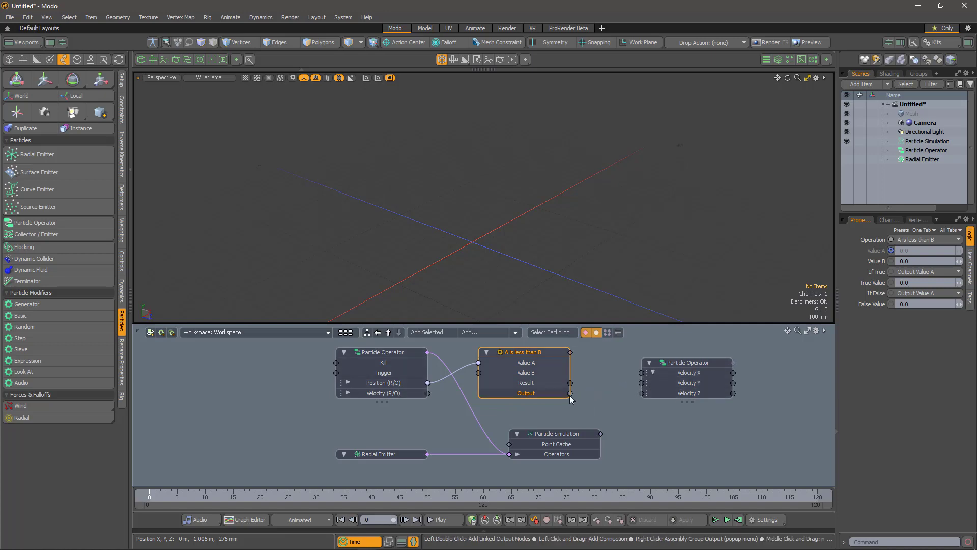
left_click_drag(570, 393, 641, 383)
left_click_drag(541, 353, 570, 356)
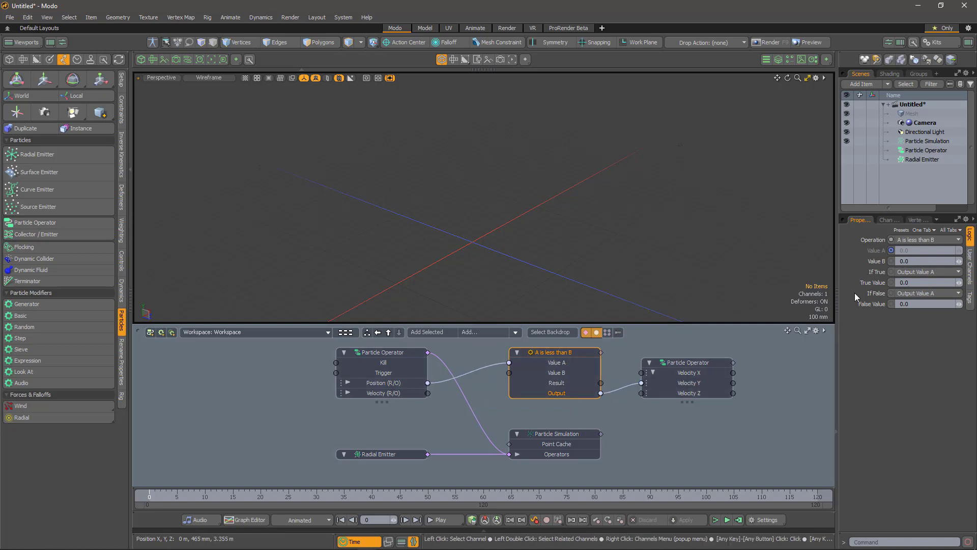
Add a True Value input and set If True to Output True Value.
left_click(882, 283)
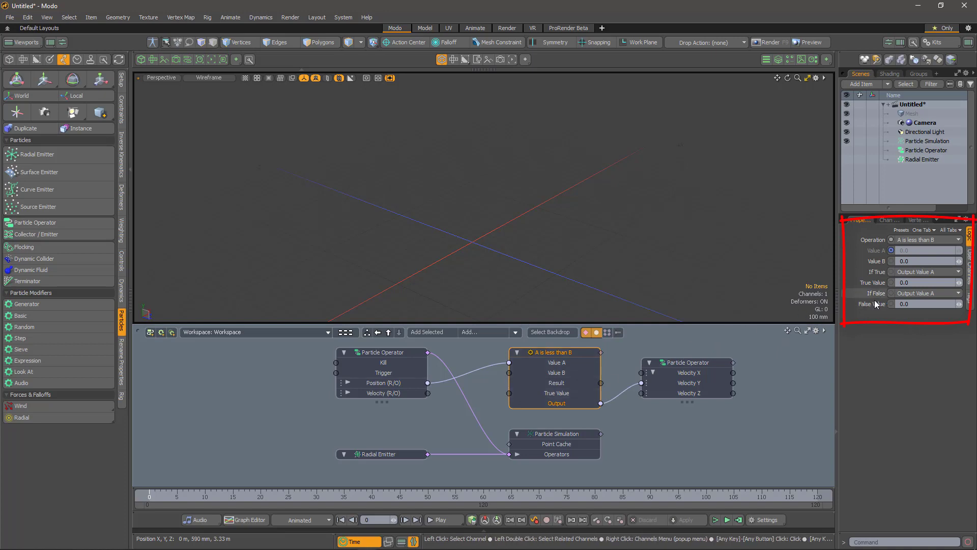
left_click(921, 272)
left_click(922, 288)
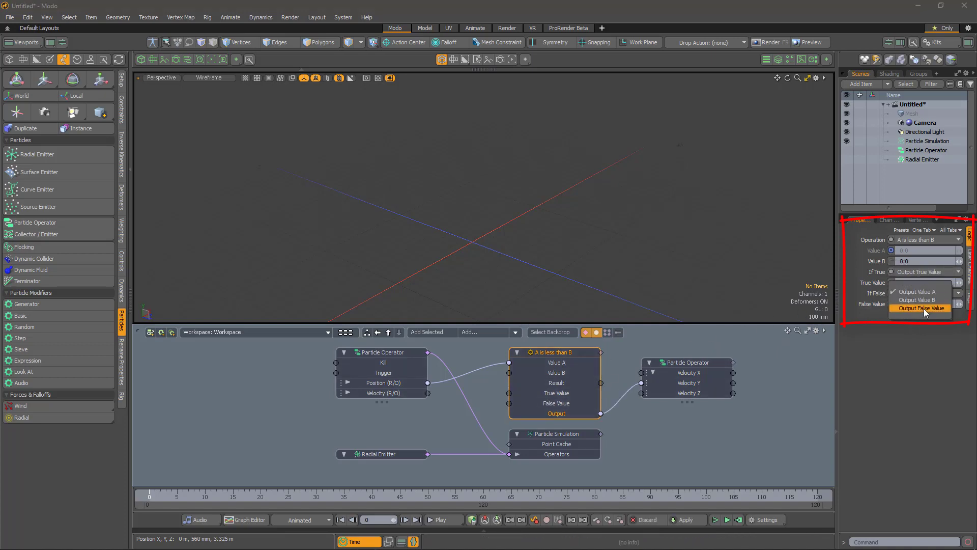
Add a Basic Math Subtract node beside the Particle Operator.
left_click(348, 392)
left_click_drag(385, 355, 335, 355)
left_click(483, 332)
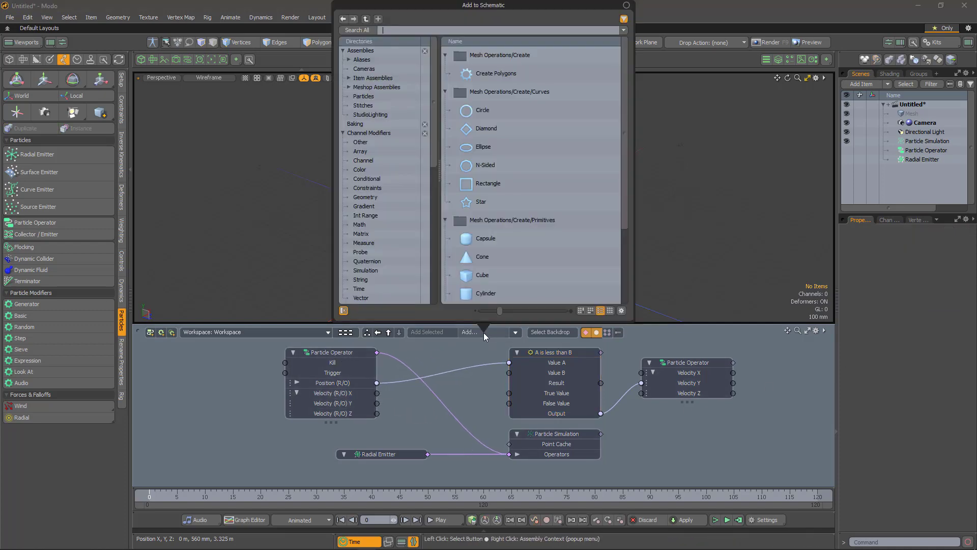
type("sub")
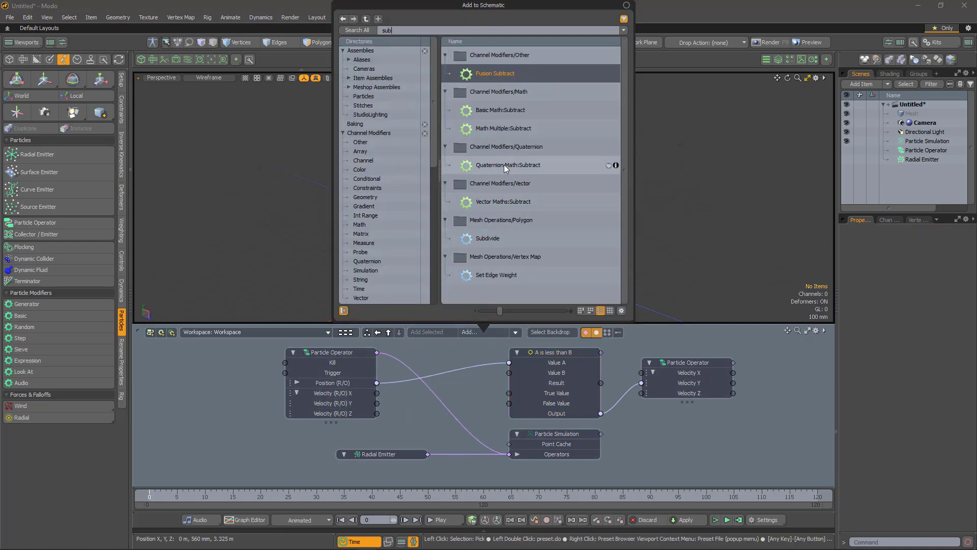
double_click(505, 111)
left_click_drag(520, 378, 426, 406)
Feed Velocity (R/O) Y into Subtract, Subtract's result into True Value, and Velocity Y into False Value.
left_click_drag(435, 397, 435, 417)
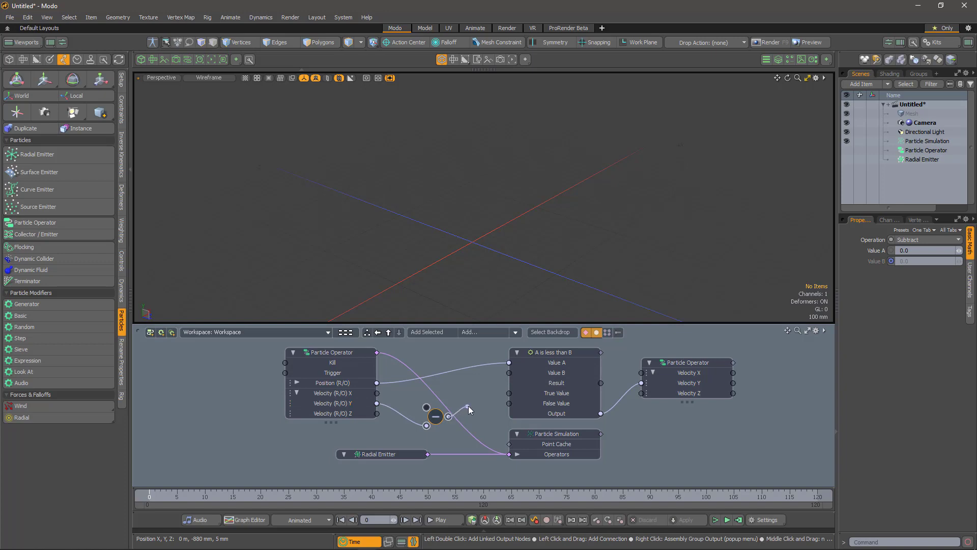
left_click_drag(509, 397, 509, 393)
left_click_drag(377, 404, 509, 403)
left_click_drag(444, 417, 454, 392)
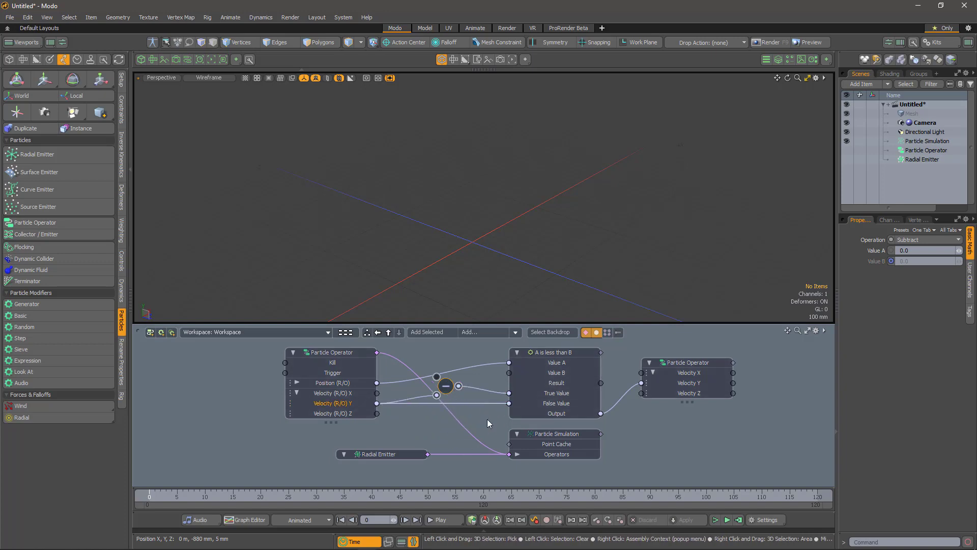
key("ctrl+z")
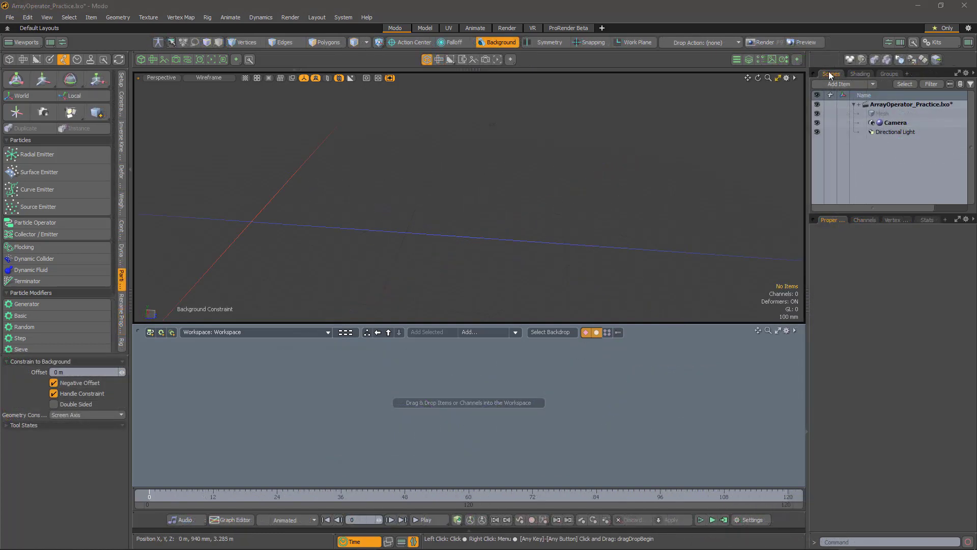
Add two locators and name them Start and Stop.
left_click(873, 84)
left_click(872, 85)
left_click(866, 88)
left_click(866, 88)
double_click(879, 123)
type("Start")
key("Return")
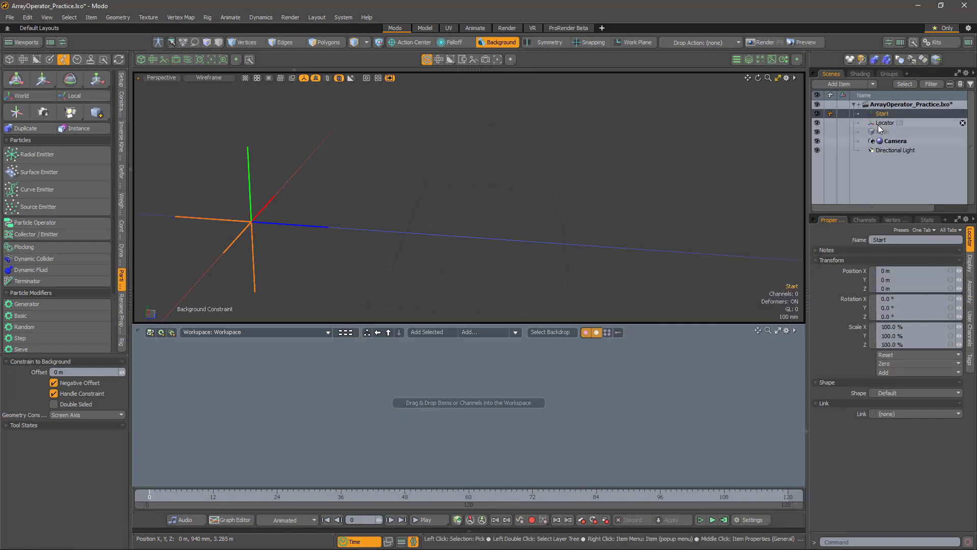
right_click(881, 123)
left_click(891, 134)
key("Return")
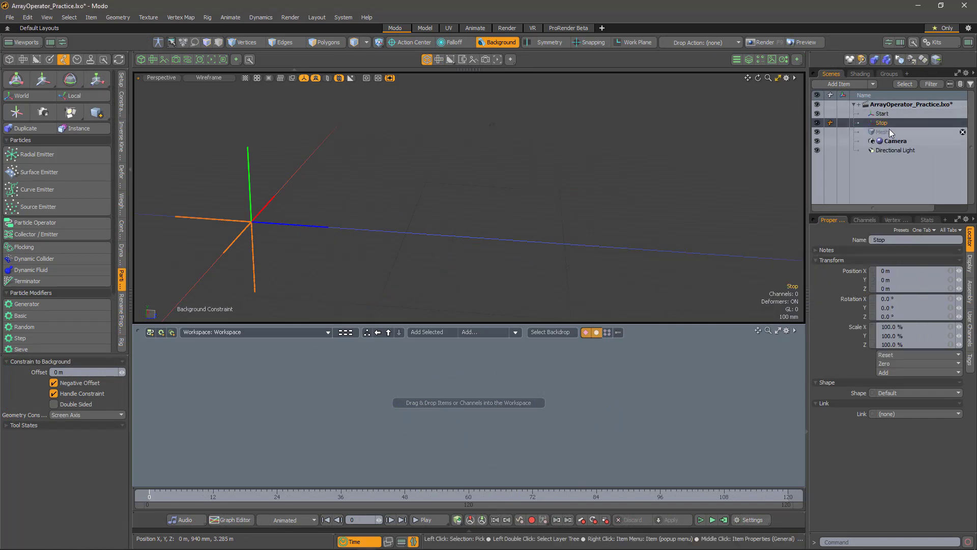
Add an Array Blend node to the schematic.
left_click(484, 332)
type("blend")
double_click(490, 184)
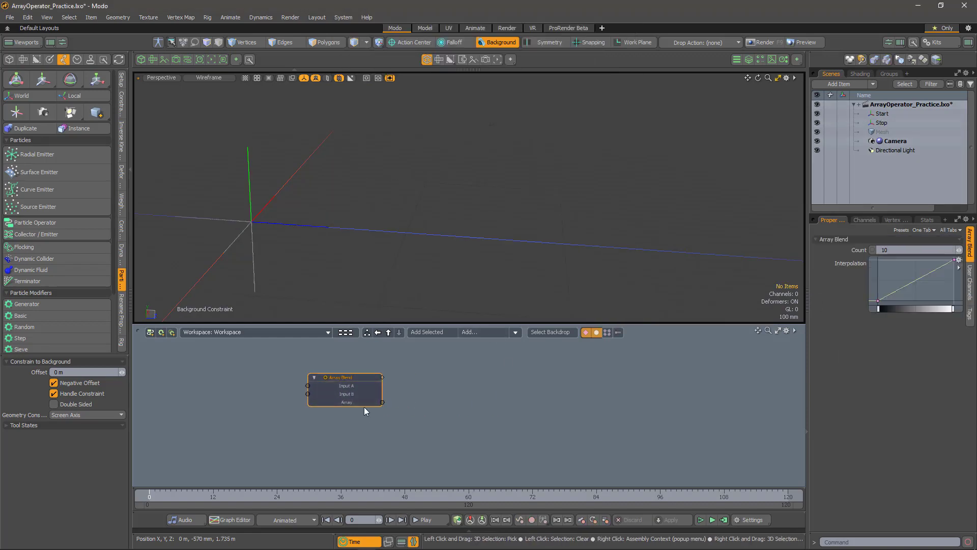
left_click(365, 406)
Bring the Start and Stop locators into the schematic with World Position channels.
left_click_drag(885, 113, 237, 362)
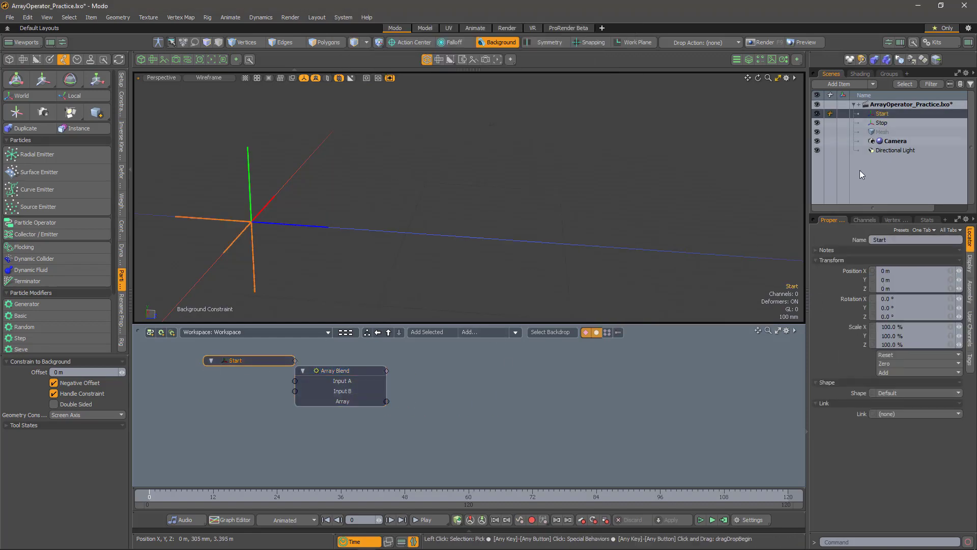
left_click_drag(882, 122, 295, 381)
left_click(194, 392, "shift")
right_click(195, 392)
mouse_move(199, 401)
left_click(266, 392)
Wire the Start and Stop world positions into Array Blend's Input A/B, then move Stop up and back.
left_click_drag(244, 401, 295, 391)
left_click(214, 441)
left_click(196, 393)
key("w")
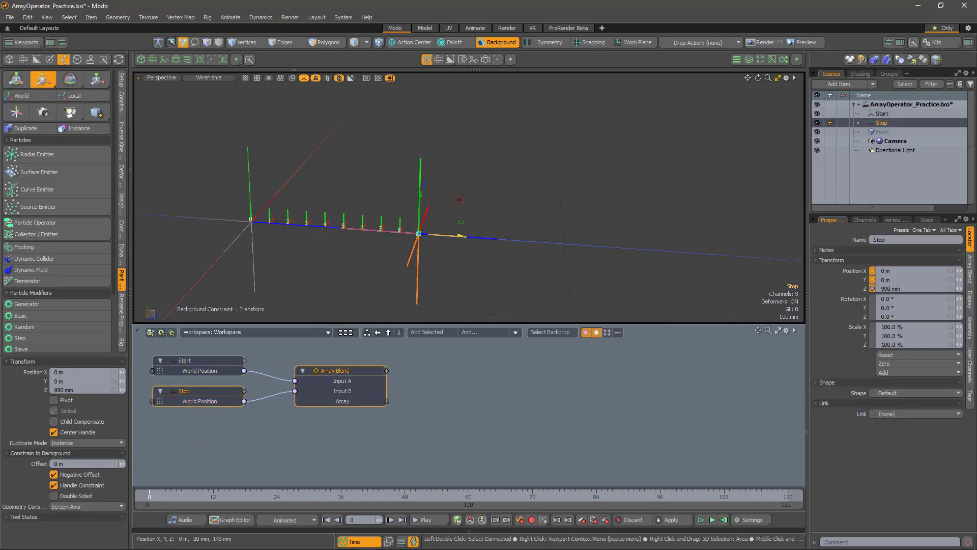
mouse_move(448, 235)
left_mouse_down()
mouse_move(541, 209)
mouse_move(519, 203)
mouse_move(487, 261)
mouse_move(426, 269)
mouse_move(578, 242)
mouse_move(550, 249)
left_mouse_up()
left_click_drag(509, 175, 516, 176)
left_click_drag(585, 280, 560, 275, "alt")
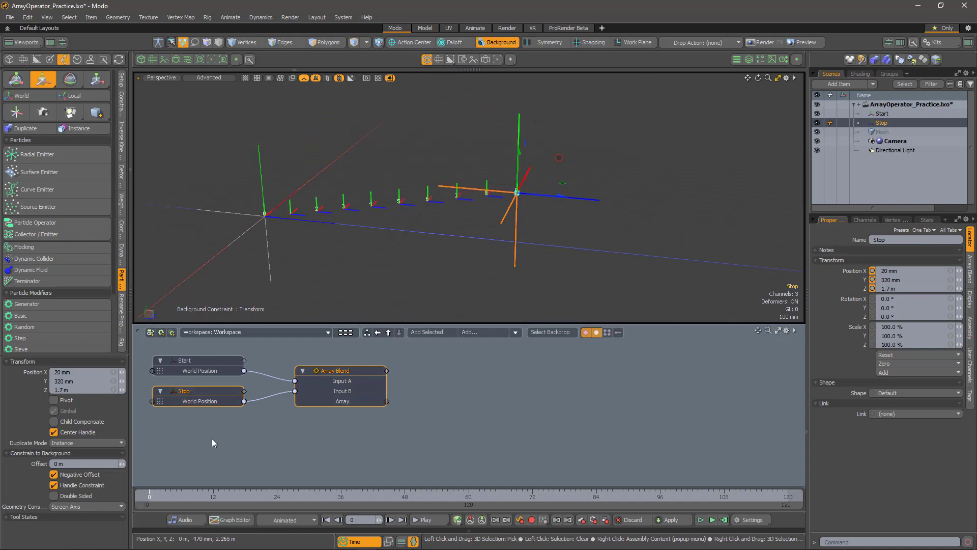
Raise the Array Blend Count to 20 and bring up the node browser.
left_click(970, 274)
double_click(896, 250)
type("19")
key("Return")
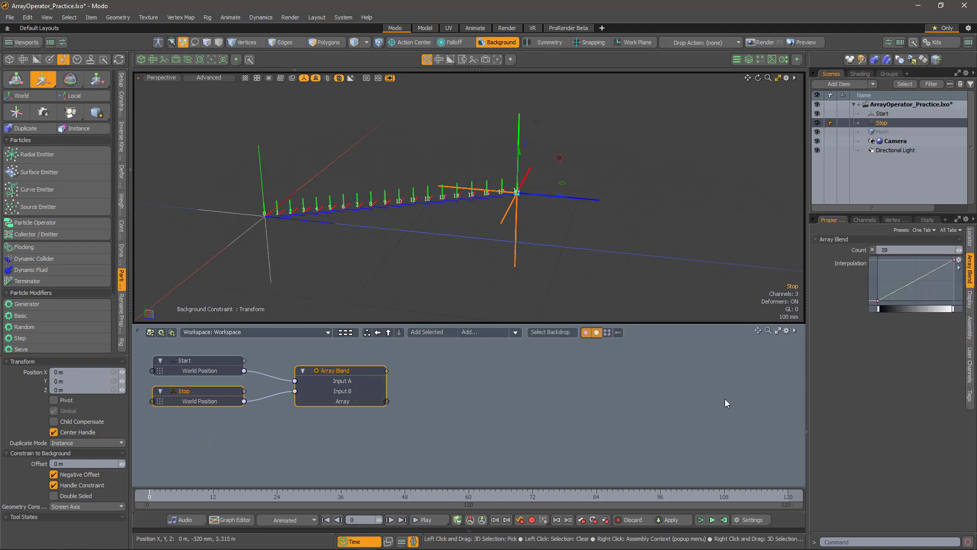
left_click(959, 250)
left_click_drag(557, 234, 489, 212, "alt")
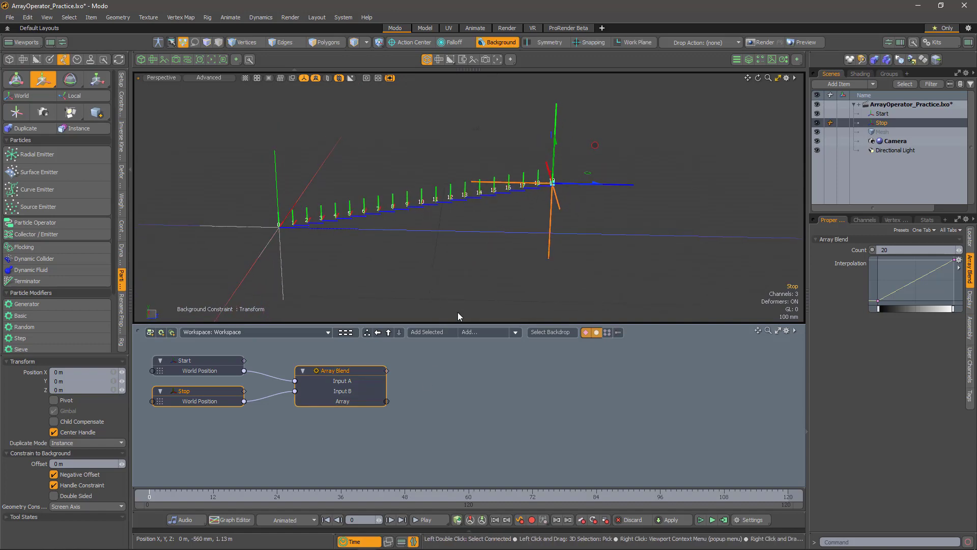
left_click(481, 332)
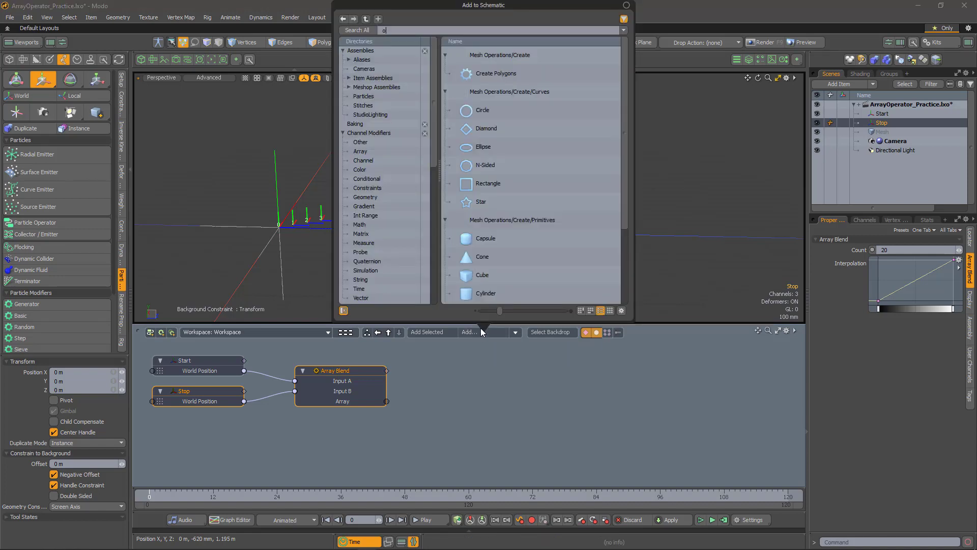
Add an Array Operator node beside Array Blend and feed Array Blend's output into it.
type("operator")
double_click(487, 74)
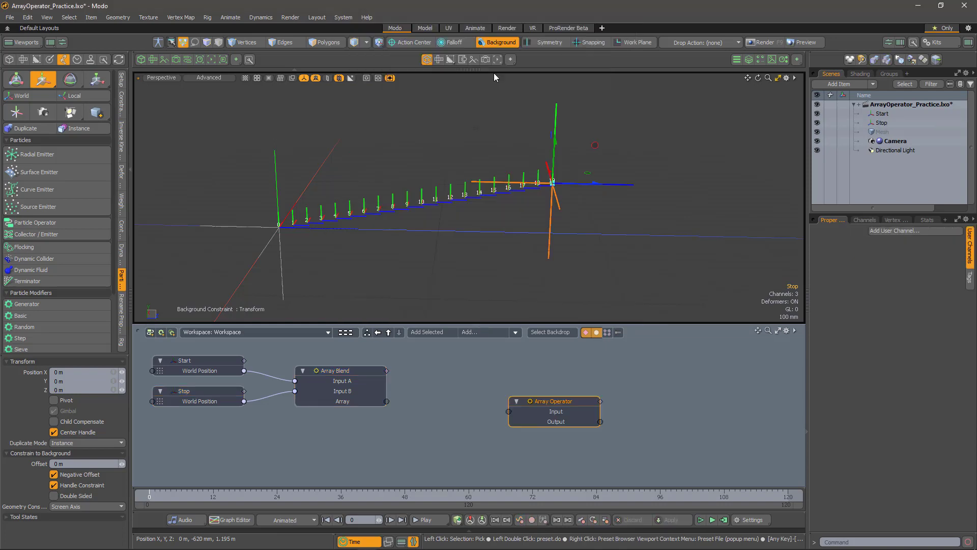
left_click_drag(618, 350, 490, 392)
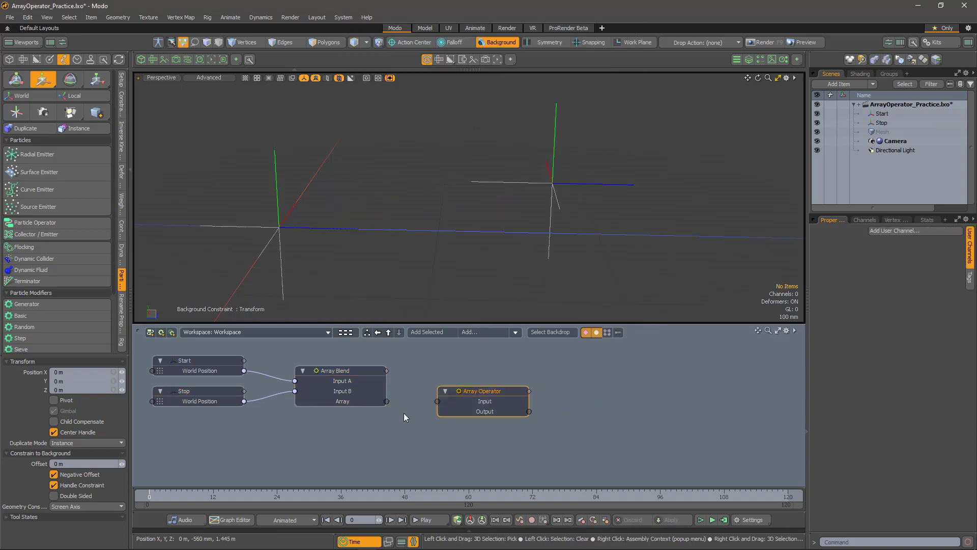
left_click_drag(387, 401, 437, 401)
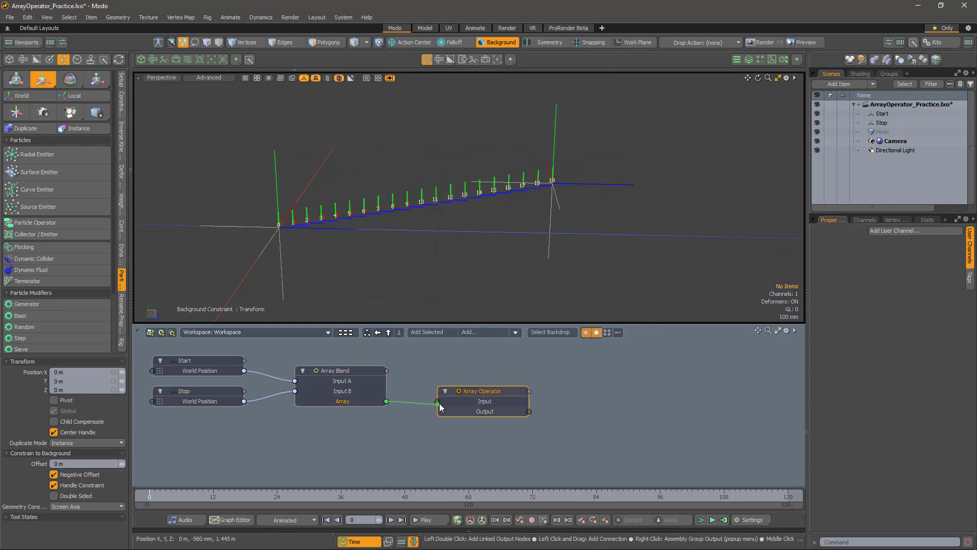
Add two Element channels and an Index channel to the Array Operator node.
right_click(484, 390)
mouse_move(484, 402)
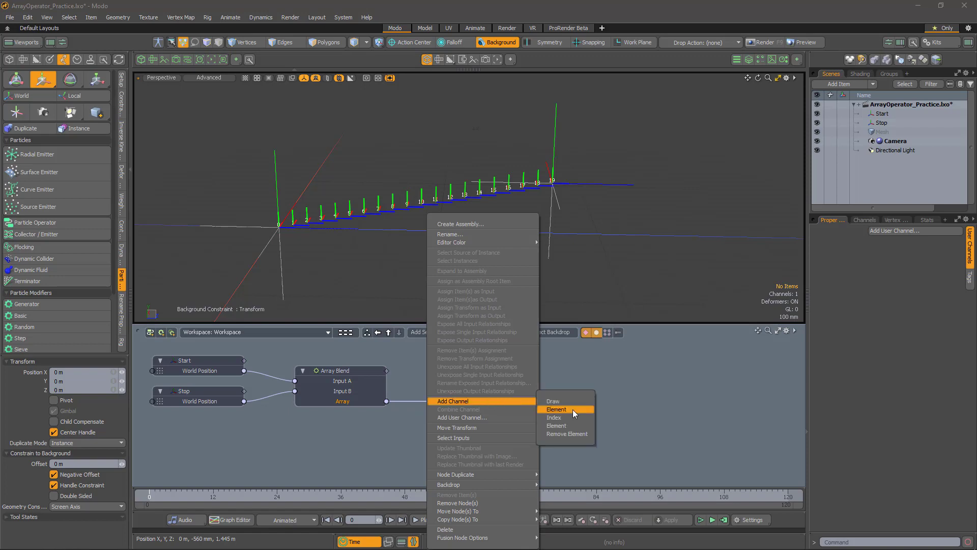
left_click(572, 409)
right_click(496, 391)
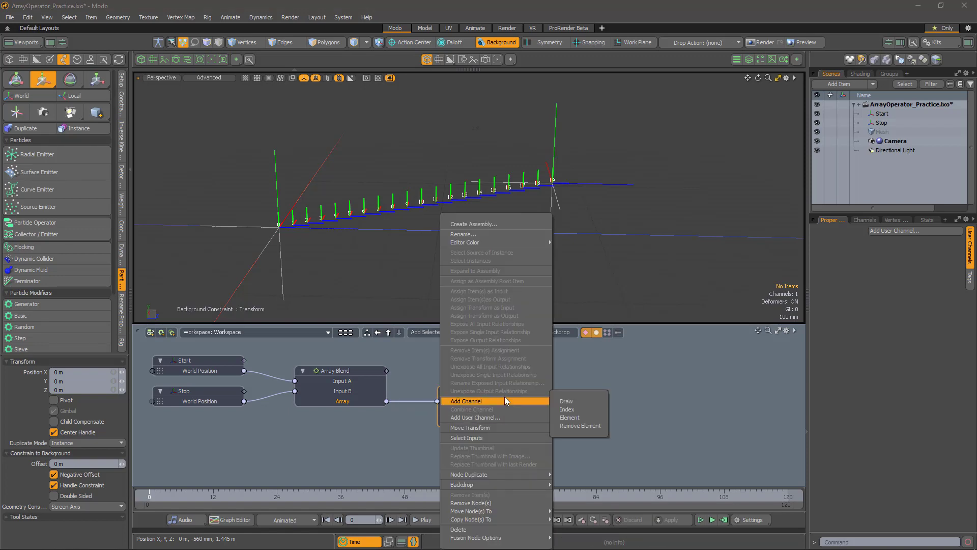
left_click(570, 417)
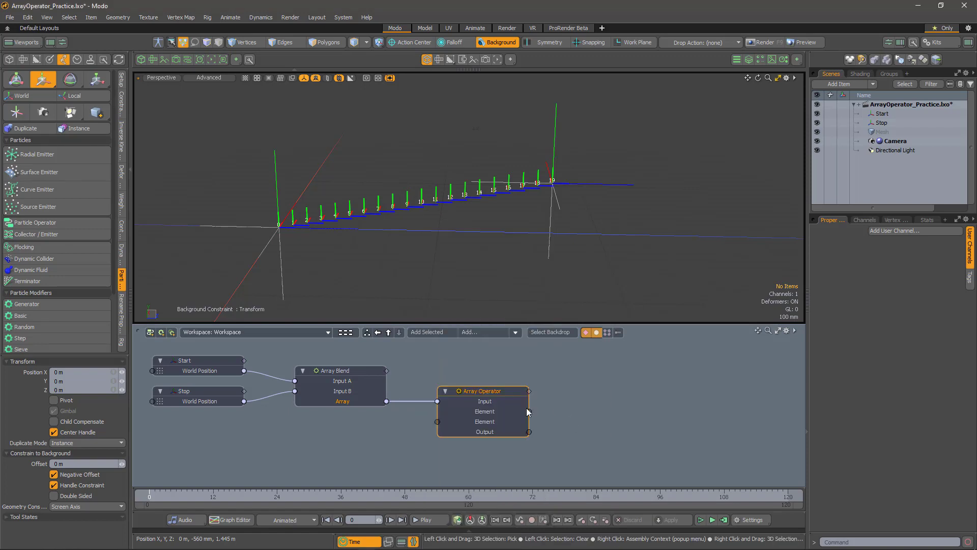
right_click(486, 392)
mouse_move(490, 402)
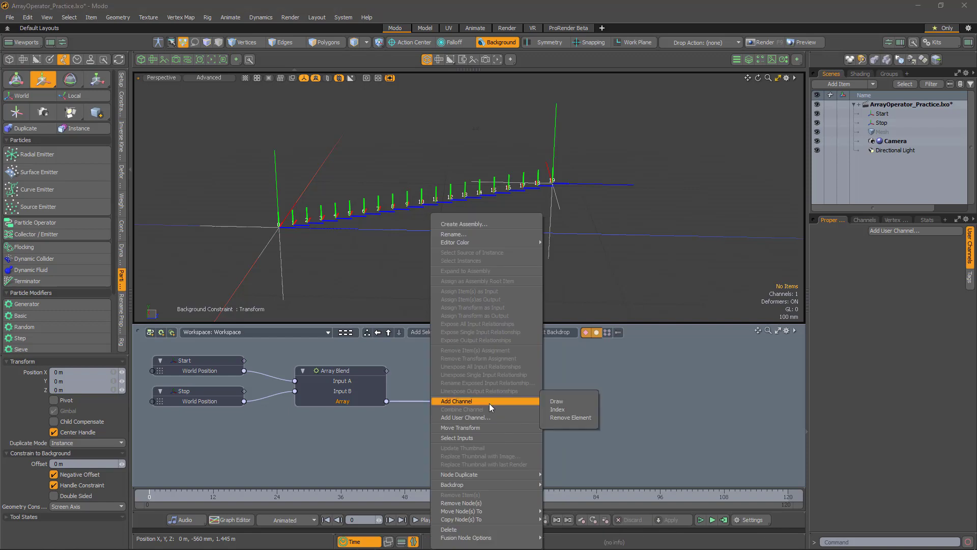
left_click(561, 410)
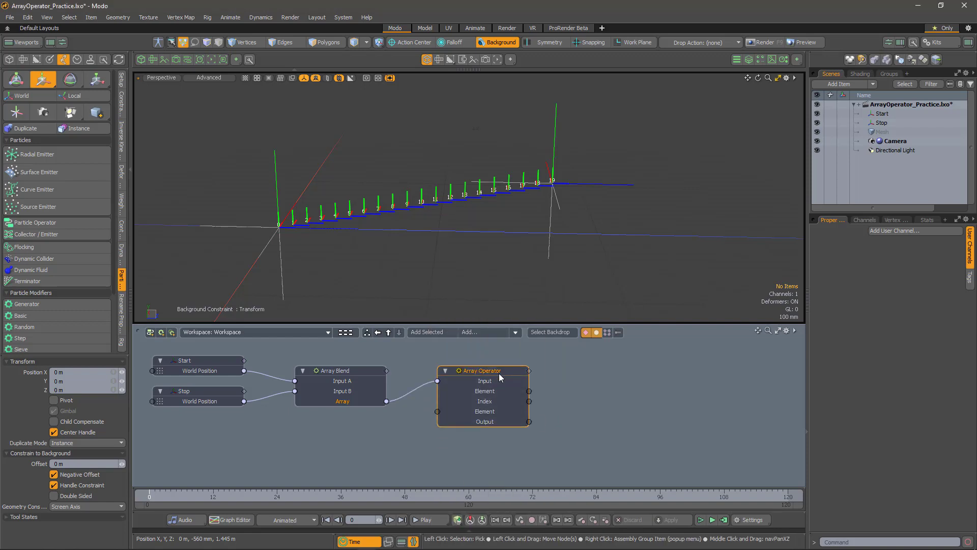
Move the Element channel into a separate Array Operator node placed to the right.
right_click(483, 413)
left_click(481, 416)
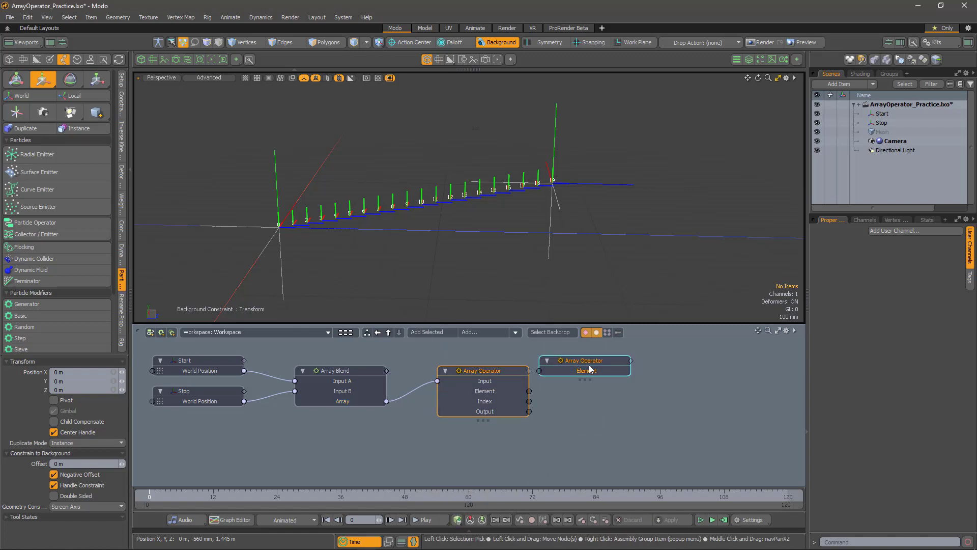
left_click_drag(594, 366, 737, 375)
left_click(614, 423)
middle_click_drag(578, 430, 446, 437)
left_click_drag(564, 381, 608, 381)
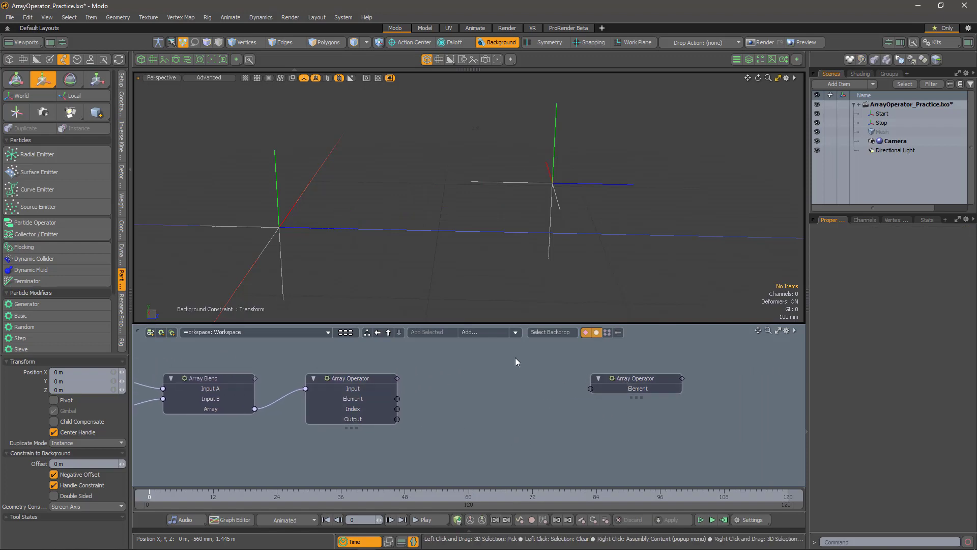
Add a Matrix Compose node between the Array Operator and its separate Element node.
left_click(485, 333)
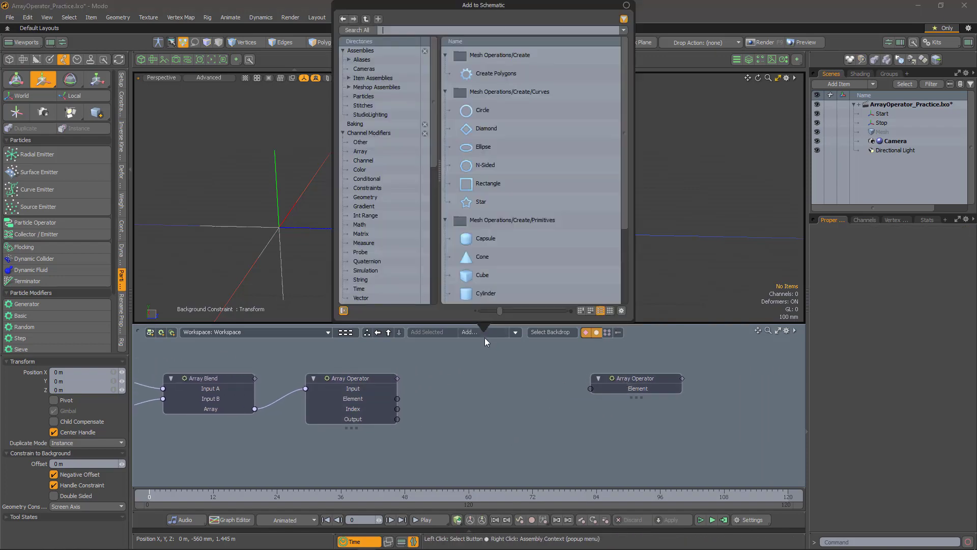
type("compoos")
key("BackSpace")
key("BackSpace")
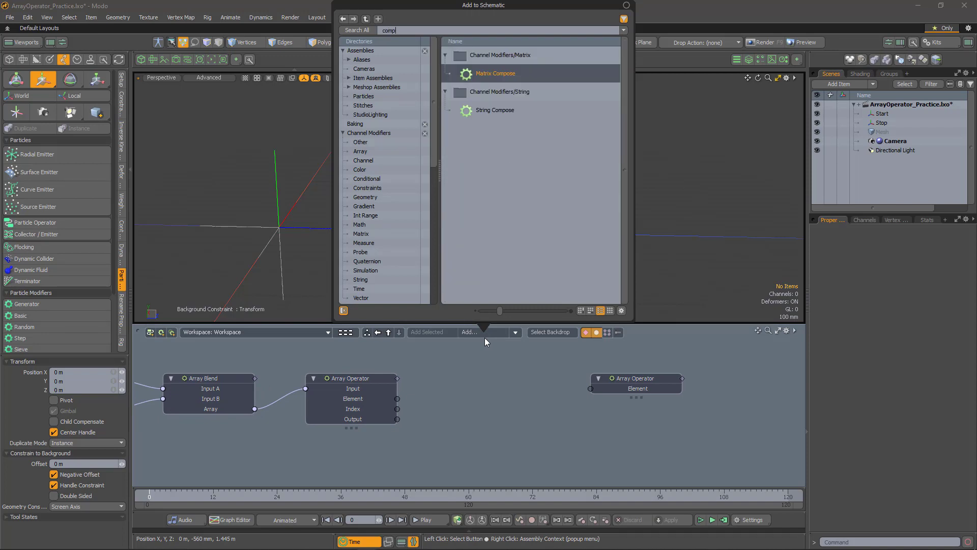
double_click(474, 73)
left_click_drag(512, 368, 519, 392)
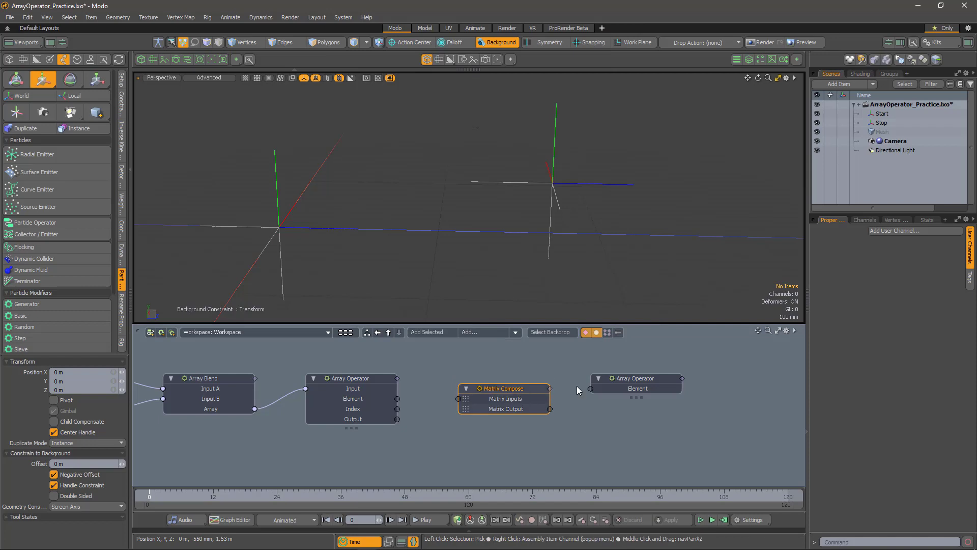
left_click_drag(621, 377, 642, 377)
left_click_drag(524, 390, 530, 392)
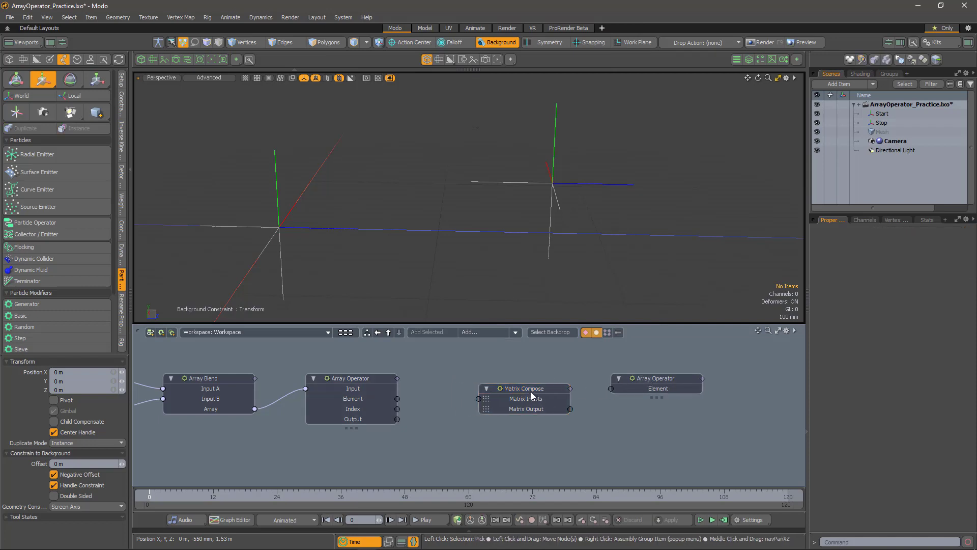
Wire Element into Matrix Compose's inputs and its Matrix Output into the separate Element port.
left_click_drag(398, 398, 478, 399)
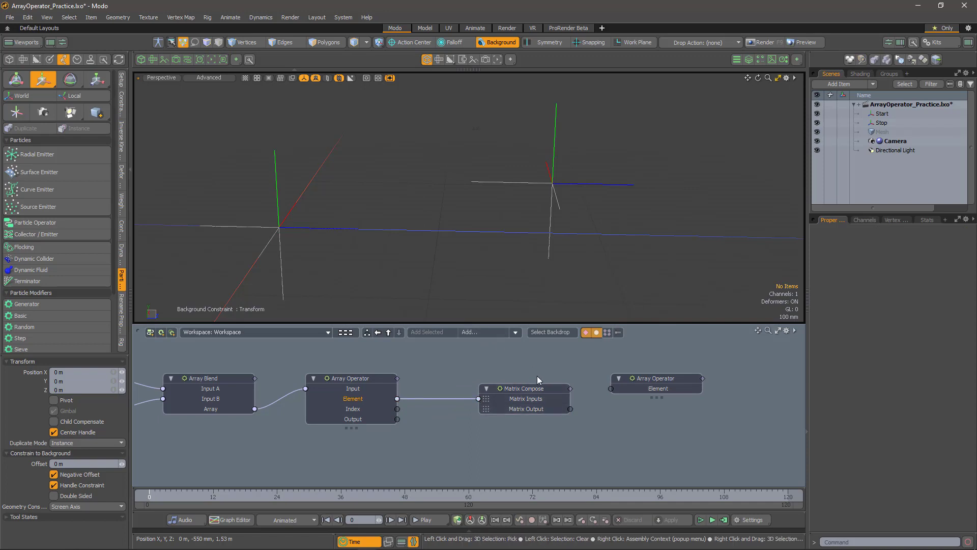
left_click_drag(606, 392, 610, 389)
left_click(353, 380)
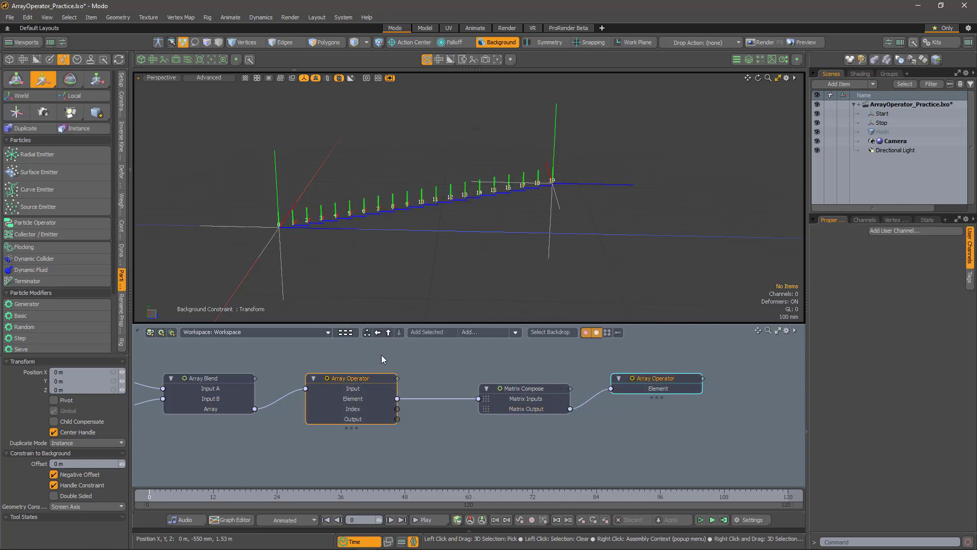
left_click_drag(495, 192, 419, 249, "alt")
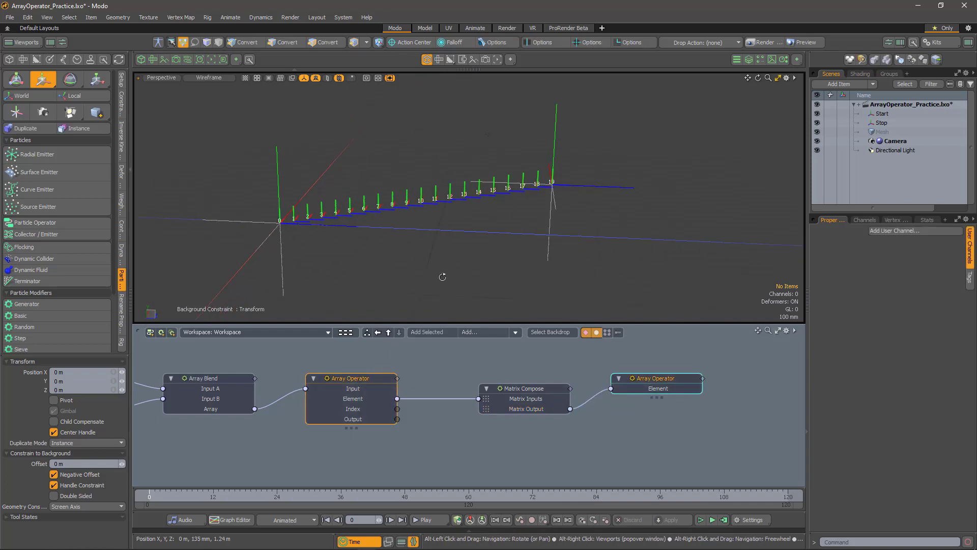
Add a Matrix Construct node below Matrix Compose and spread the surrounding nodes further apart.
left_click(475, 332)
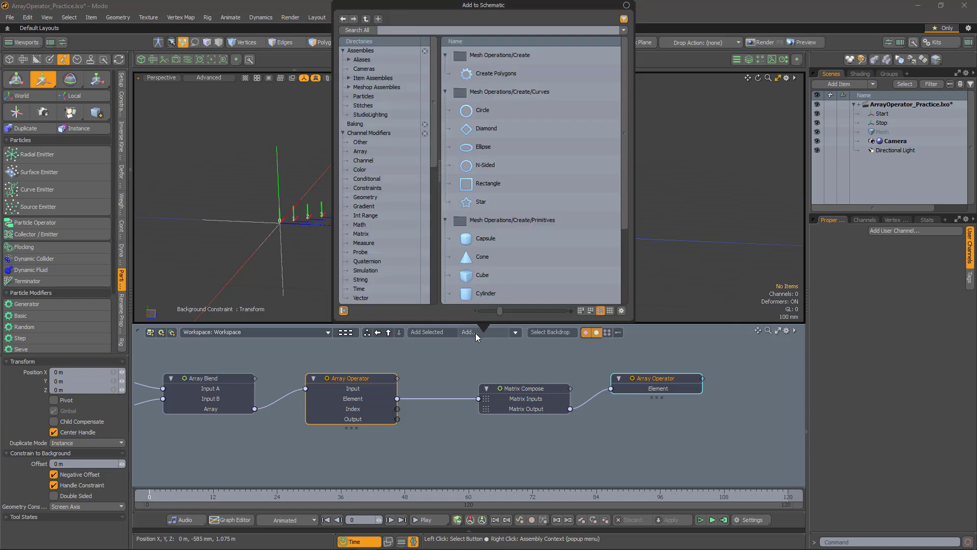
type("matri")
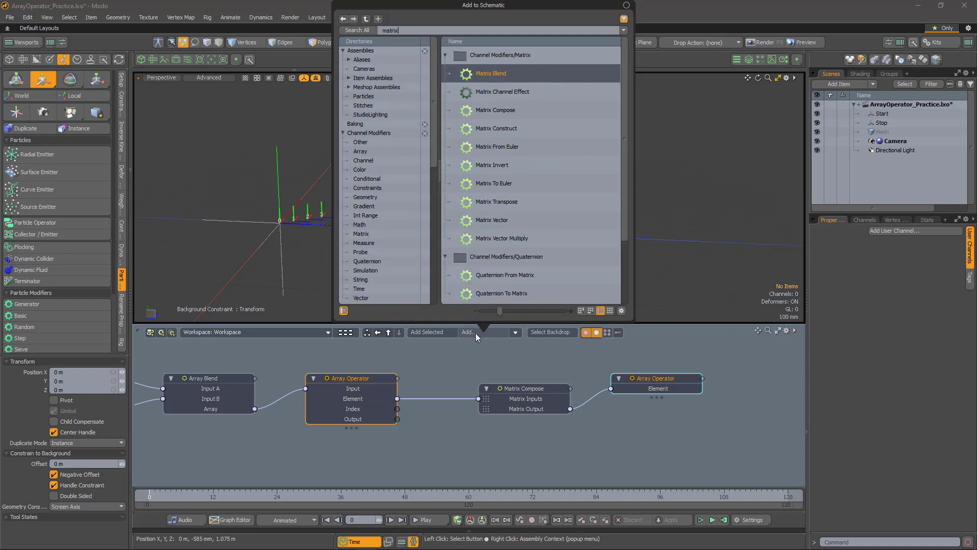
type("x")
double_click(496, 129)
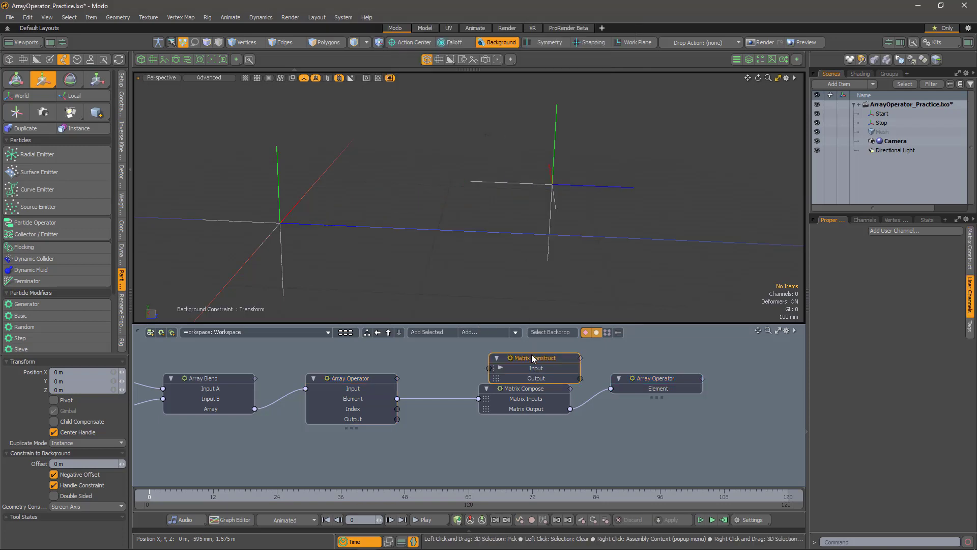
left_click_drag(533, 358, 461, 439)
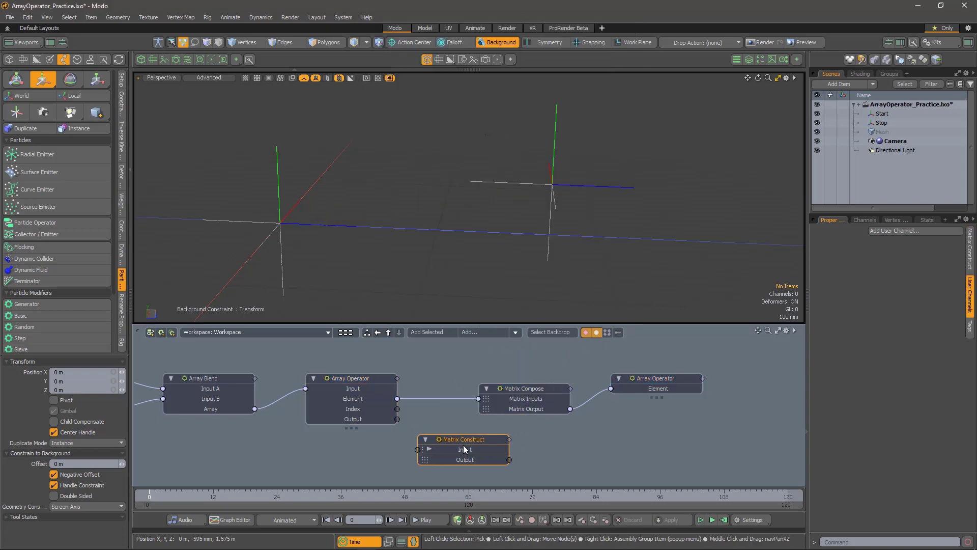
left_click(971, 262)
left_click_drag(669, 382, 770, 382)
left_click_drag(537, 394, 606, 385)
left_click_drag(478, 439, 489, 428)
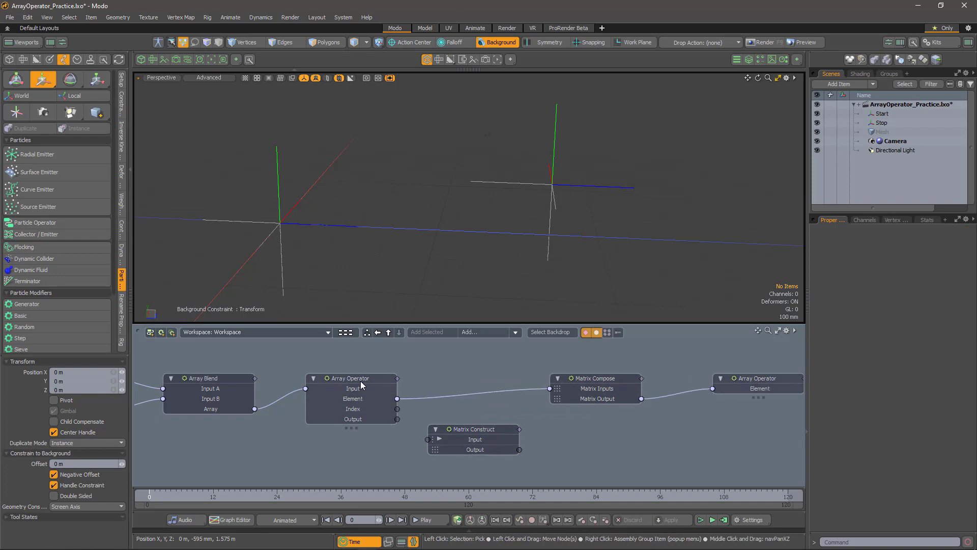
left_click_drag(358, 380, 348, 370)
Add a Random node beside Matrix Construct and feed the Array Operator's Index into its Seed.
left_click(477, 333)
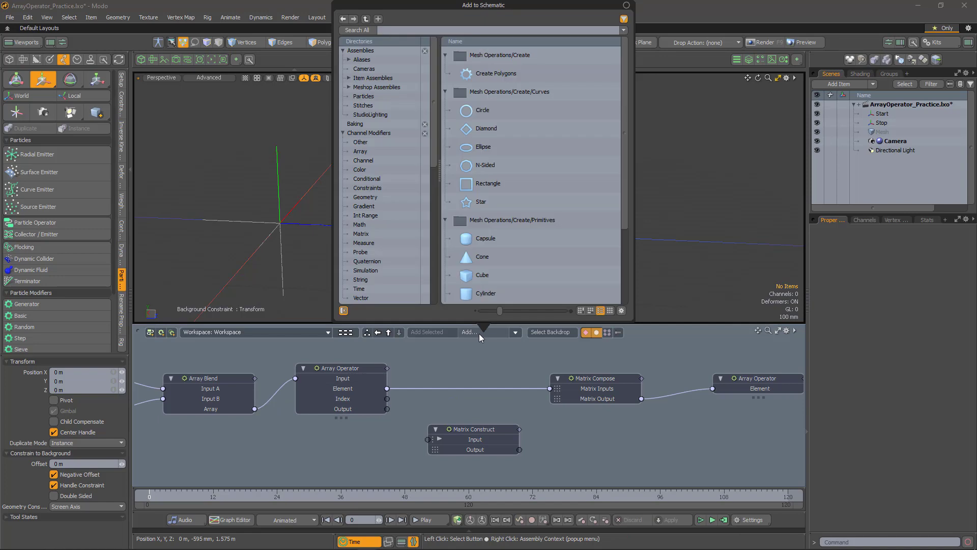
type("random")
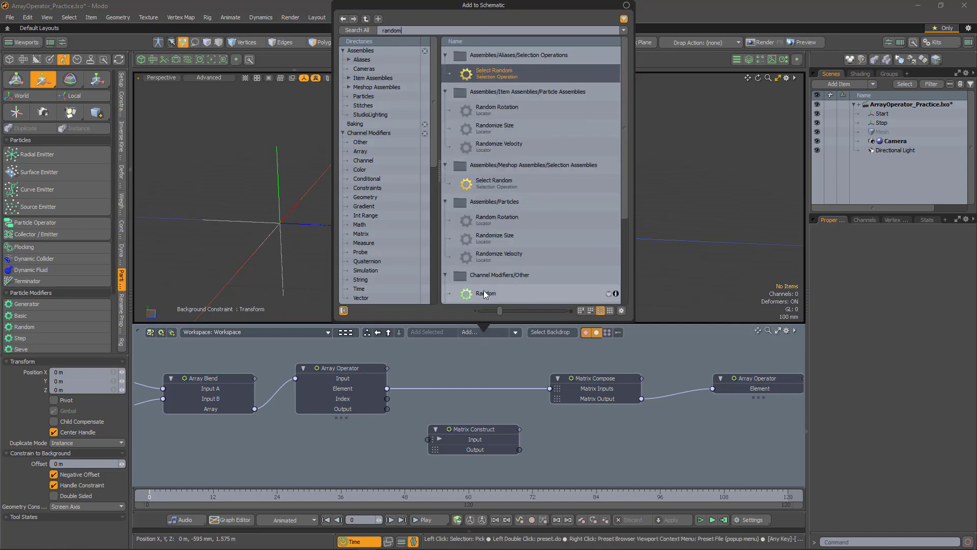
double_click(484, 294)
left_click_drag(493, 428, 401, 448)
left_click_drag(464, 440, 494, 439)
left_click_drag(389, 462, 391, 452)
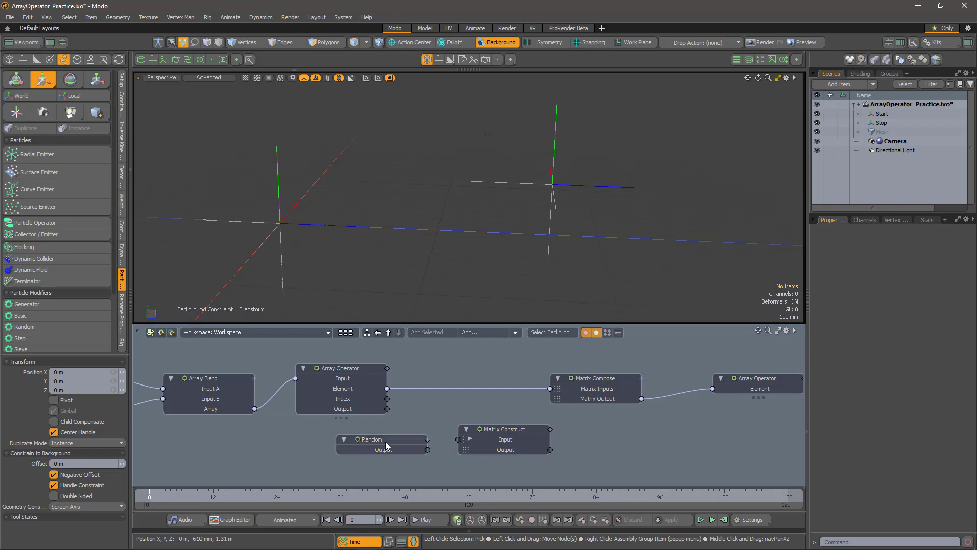
left_click(386, 442)
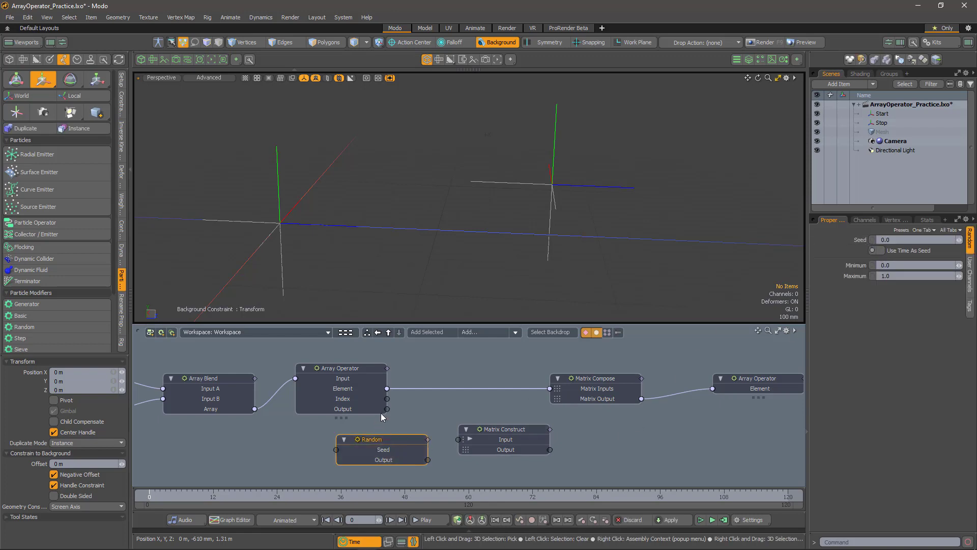
left_click_drag(387, 399, 335, 449)
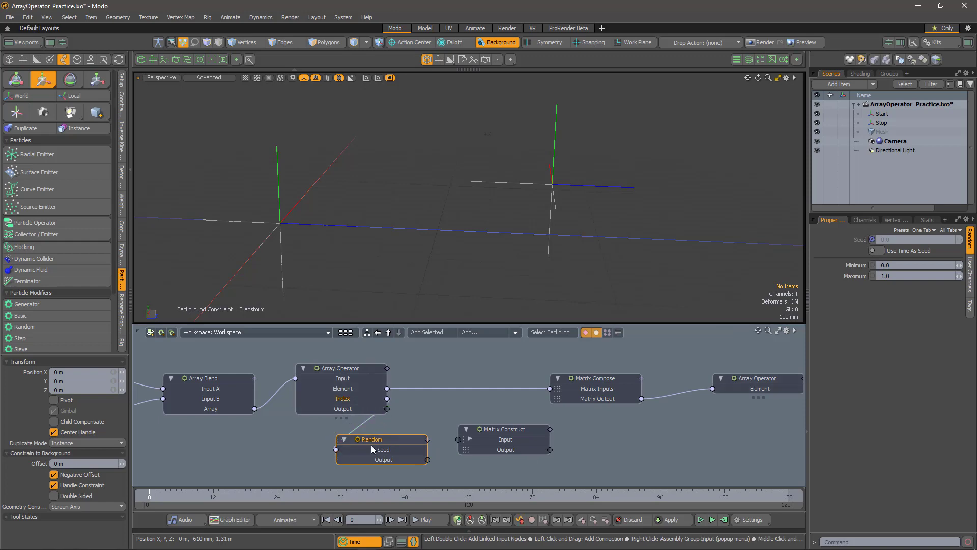
Connect Random's Output to Matrix Construct Input Y and Matrix Construct's Output into Matrix Compose.
left_click(470, 439)
left_click_drag(428, 460, 478, 426)
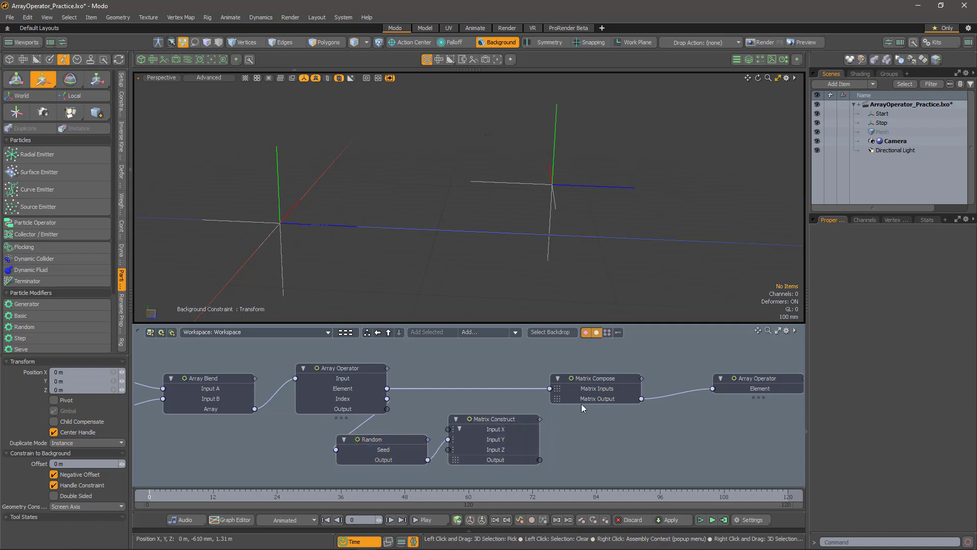
left_click_drag(576, 380, 637, 380)
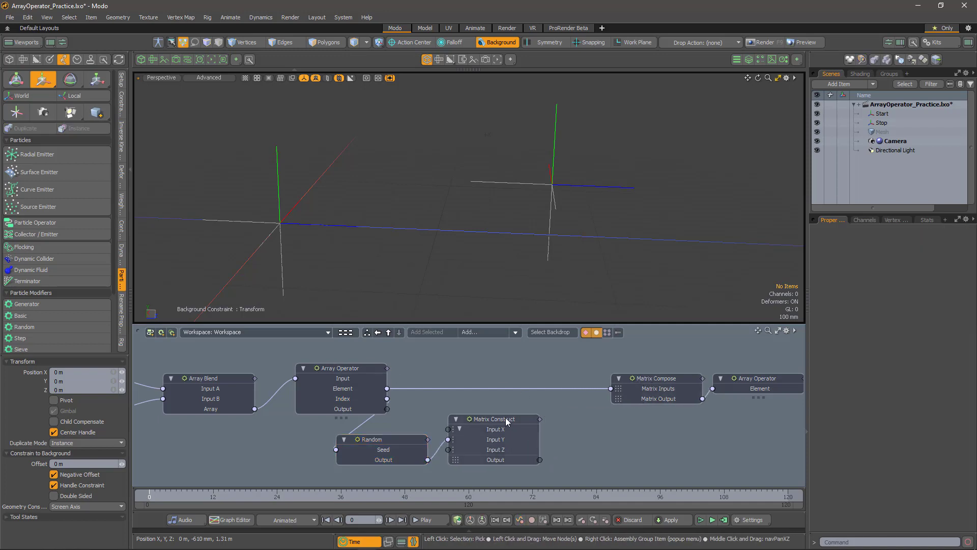
left_click_drag(506, 418, 556, 407)
left_click_drag(392, 435, 453, 426)
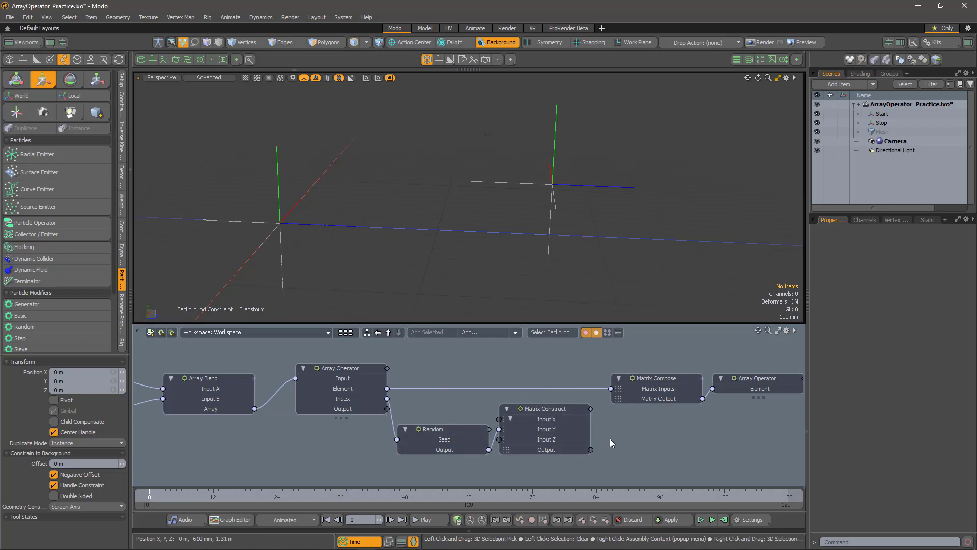
left_click_drag(591, 450, 611, 389)
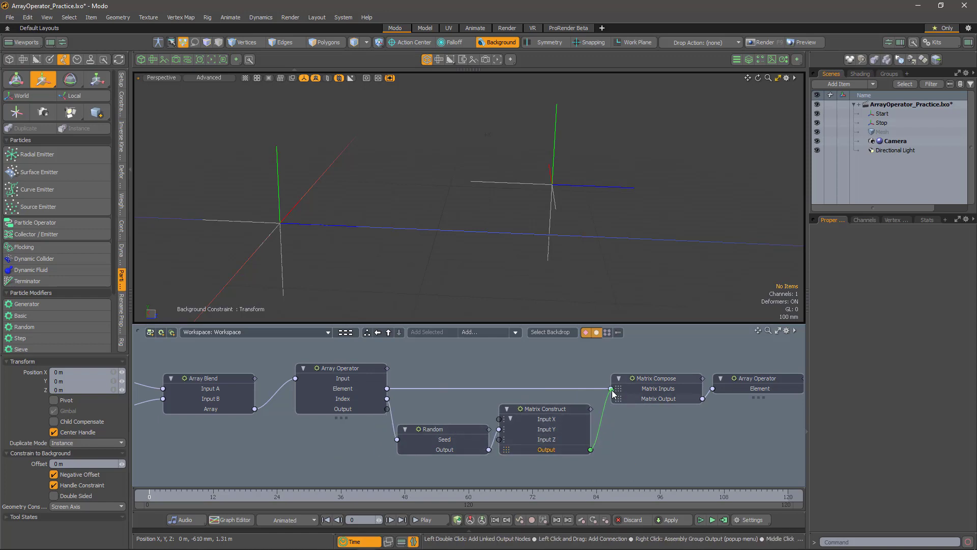
Set the Random node's Minimum to -0.1 and Maximum to 0.1, then preview the jittered copies.
left_click(341, 368)
left_click_drag(473, 258, 373, 253, "alt")
left_click(441, 427)
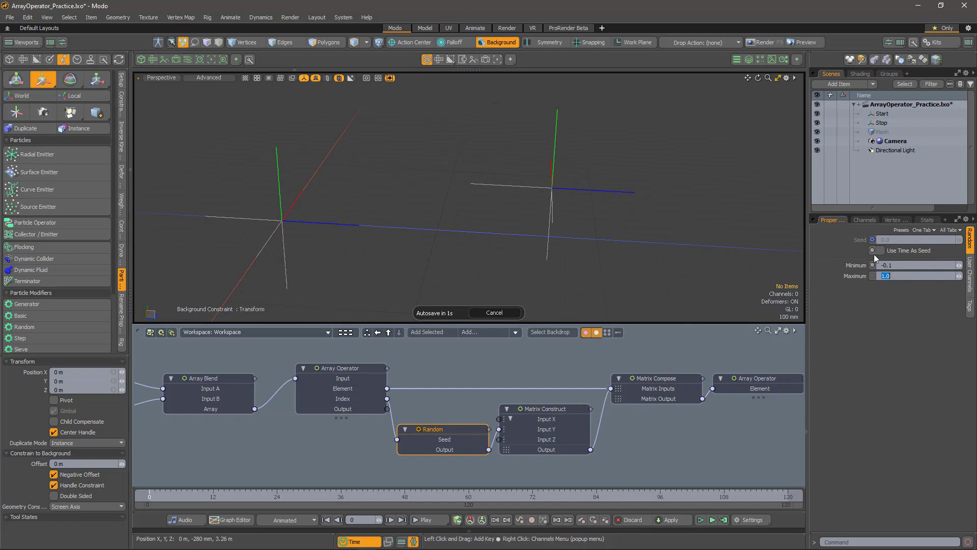
key("Return")
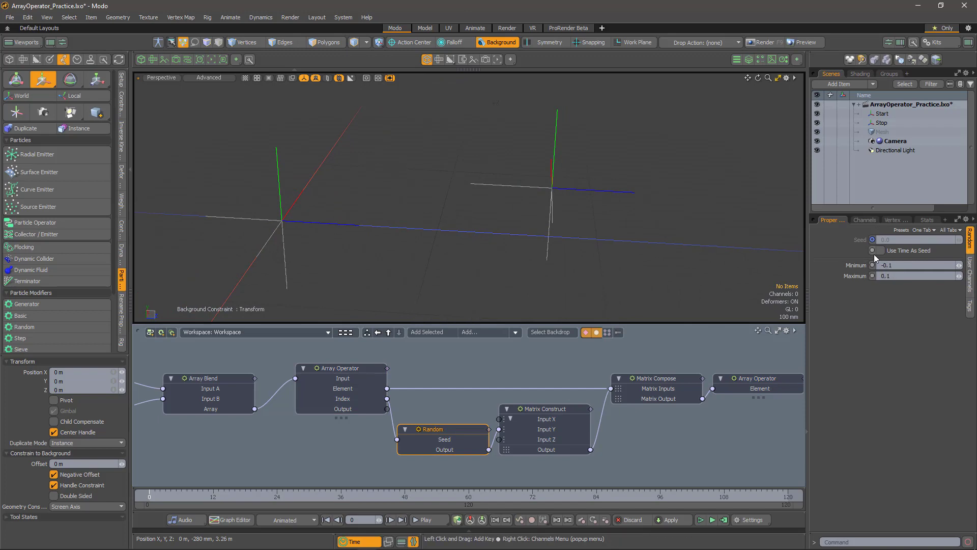
left_click(347, 368)
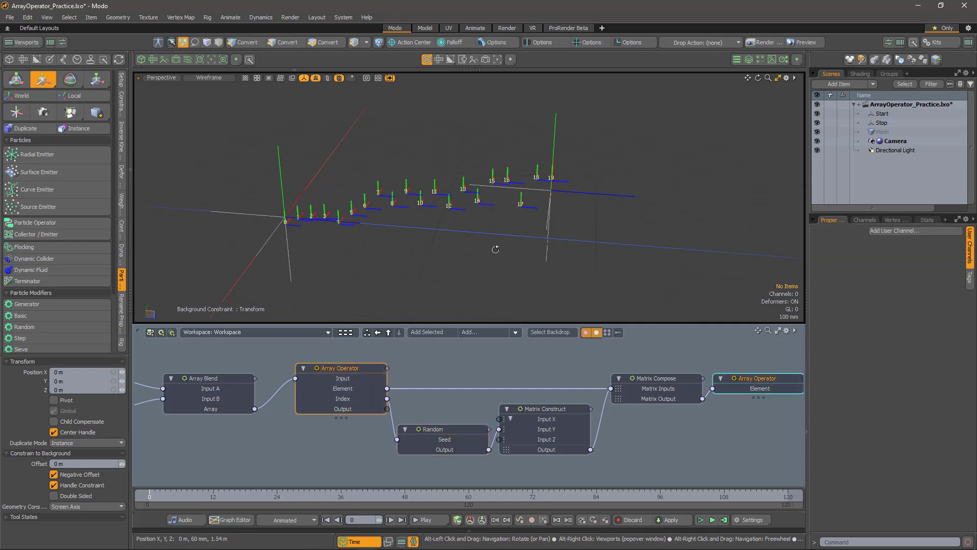